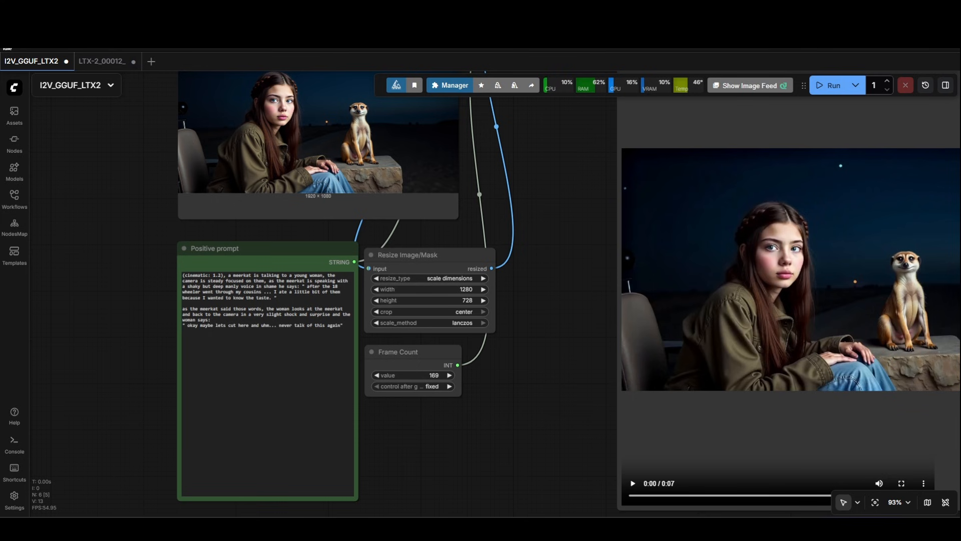
Switch to Discord and look through the workflows channel, the Smallest Gemma Model for LTX2 thread, and the discussion and sharing channels.
{"action": "key", "text": "alt+Tab"}
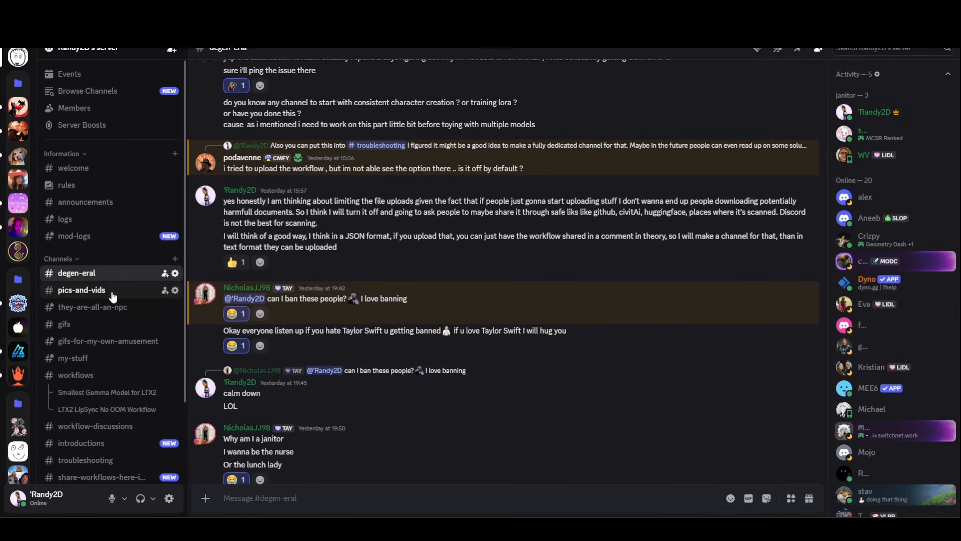
{"action": "left_click", "coordinate": [80, 376]}
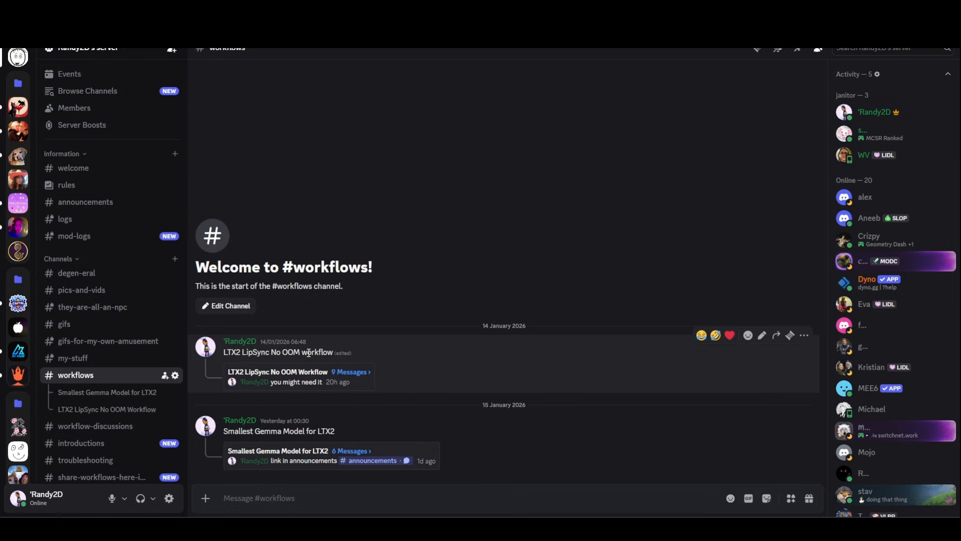
{"action": "left_click", "coordinate": [129, 392]}
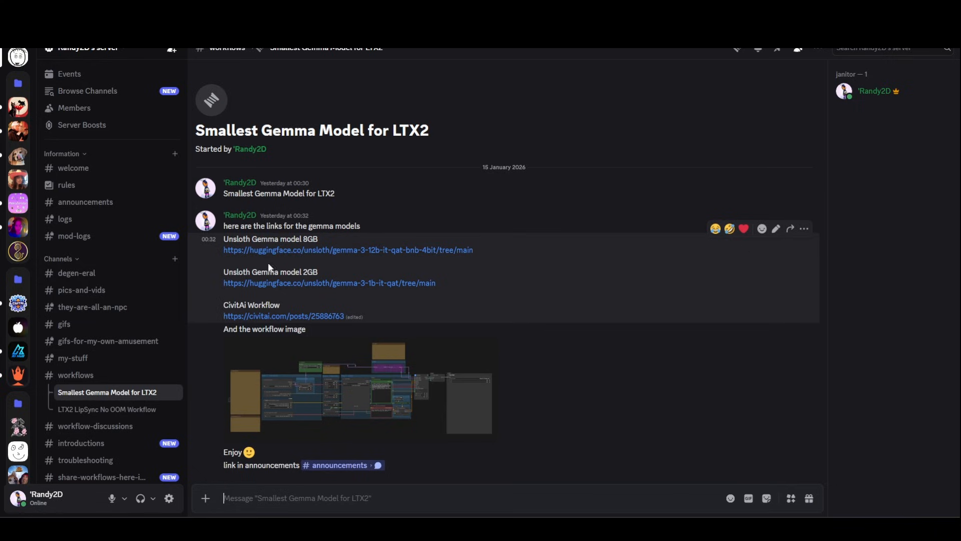
{"action": "left_click", "coordinate": [97, 426]}
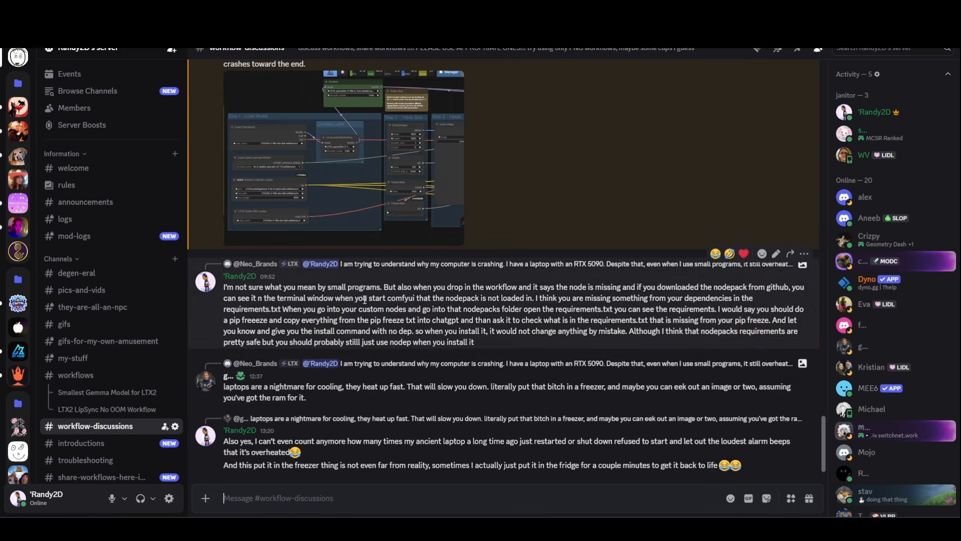
{"action": "left_click", "coordinate": [100, 476]}
{"action": "scroll", "coordinate": [100, 450], "scroll_direction": "down", "scroll_amount": 2}
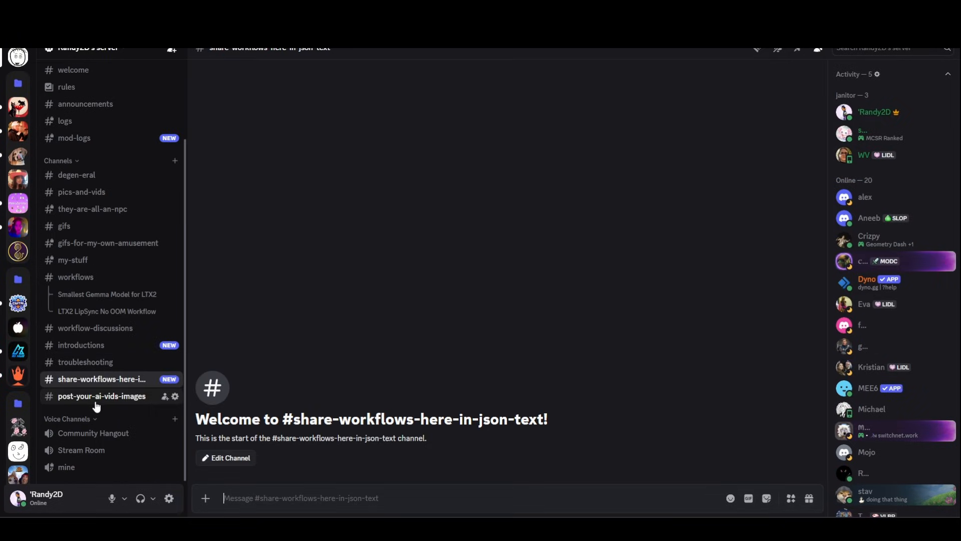
{"action": "left_click", "coordinate": [153, 396]}
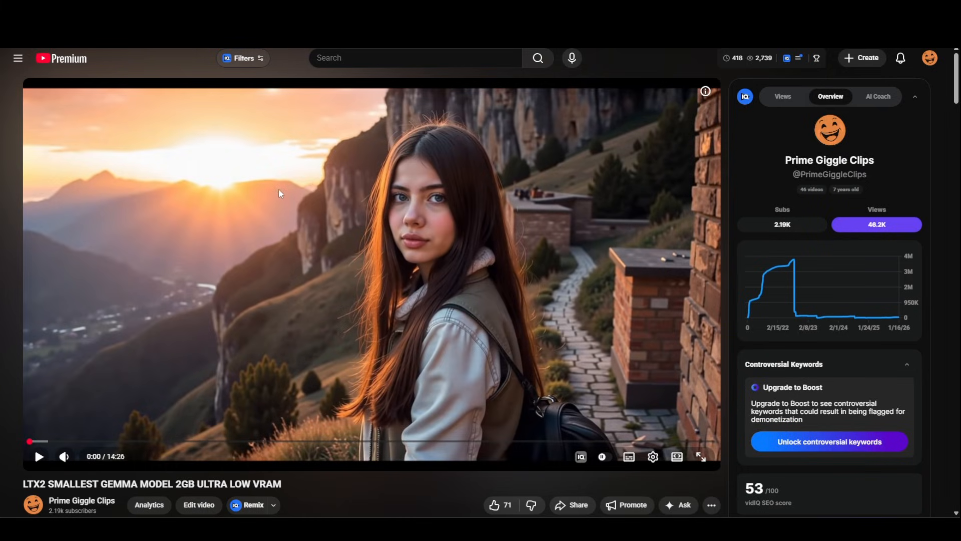
Expand the description of the YouTube video LTX2 SMALLEST GEMMA MODEL 2GB ULTRA LOW VRAM and review its model, Discord and workflow links.
{"action": "scroll", "coordinate": [280, 190], "scroll_direction": "down", "scroll_amount": 5}
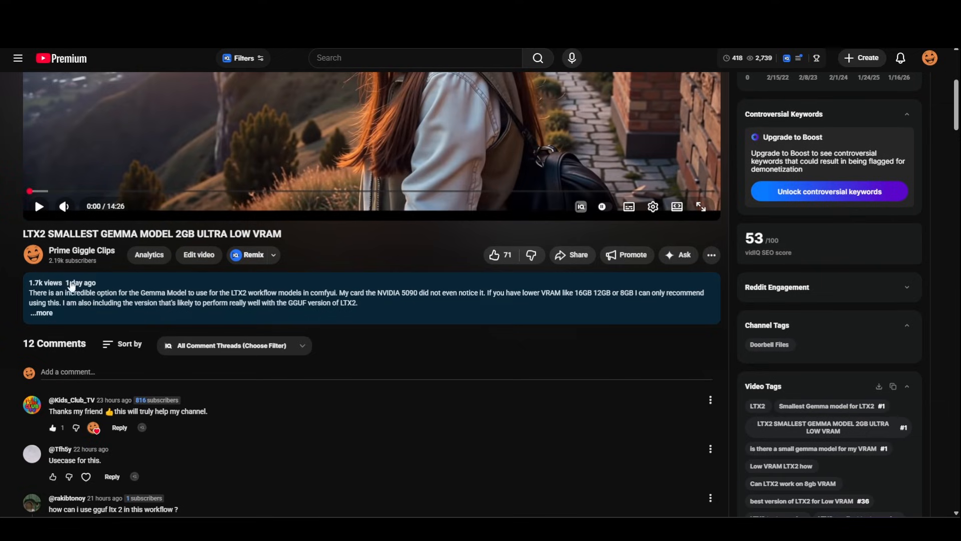
{"action": "left_click", "coordinate": [44, 313]}
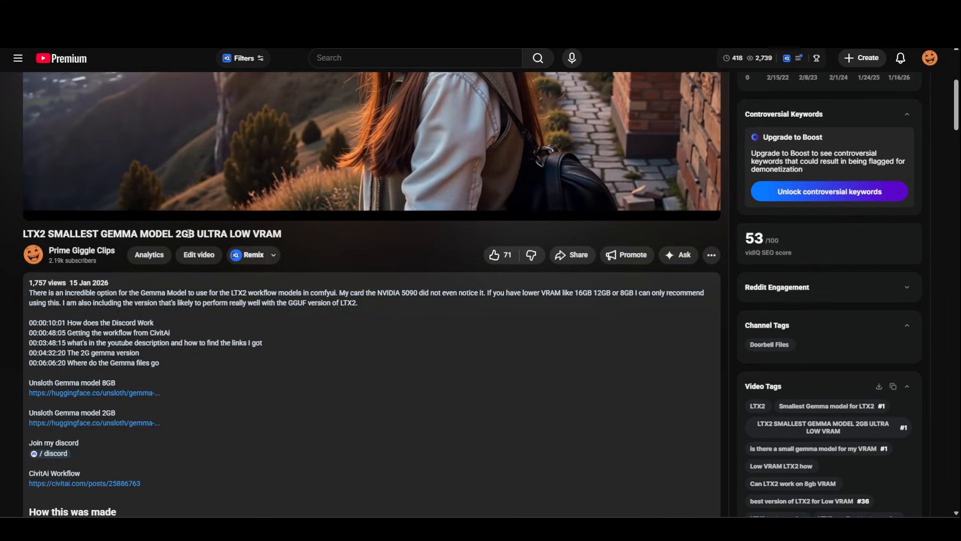
{"action": "scroll", "coordinate": [198, 274], "scroll_direction": "down", "scroll_amount": 3}
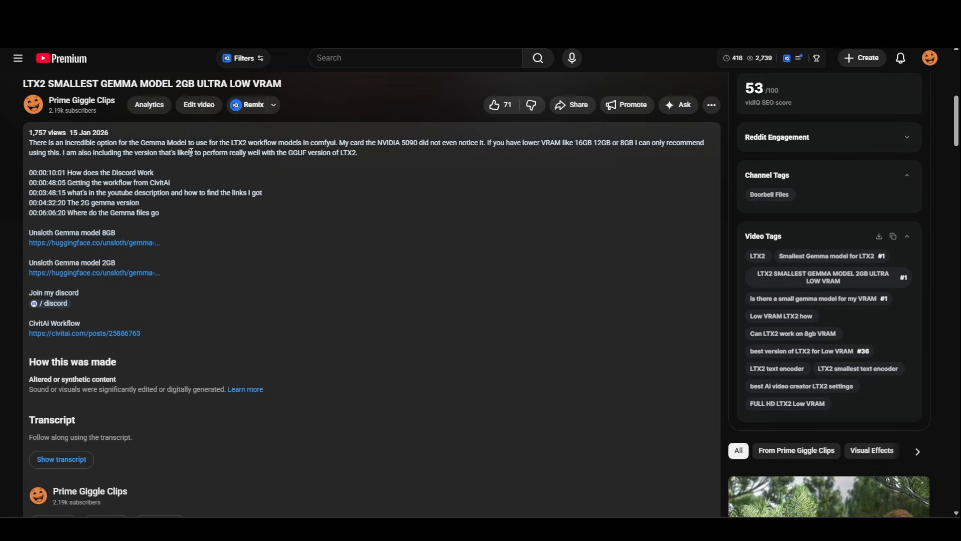
{"action": "scroll", "coordinate": [216, 161], "scroll_direction": "down", "scroll_amount": 1}
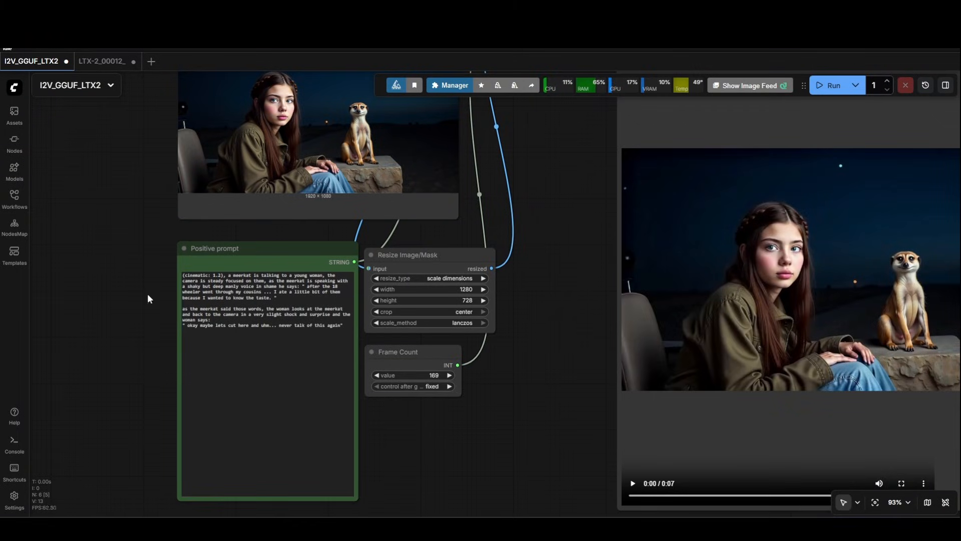
Examine the text of the Positive prompt node in the I2V_GGUF_LTX2 workflow.
{"action": "scroll", "coordinate": [150, 298], "scroll_direction": "up", "scroll_amount": 5}
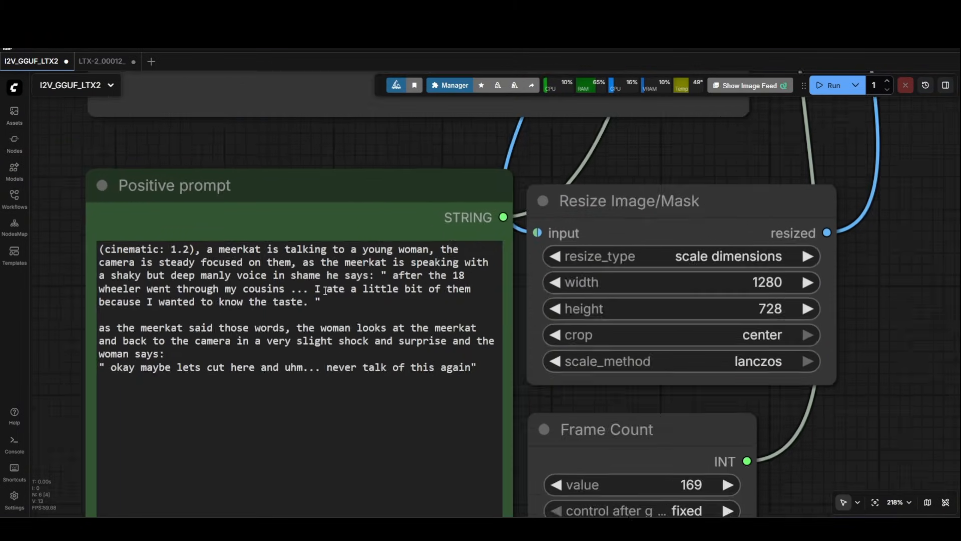
{"action": "scroll", "coordinate": [325, 290], "scroll_direction": "down", "scroll_amount": 10}
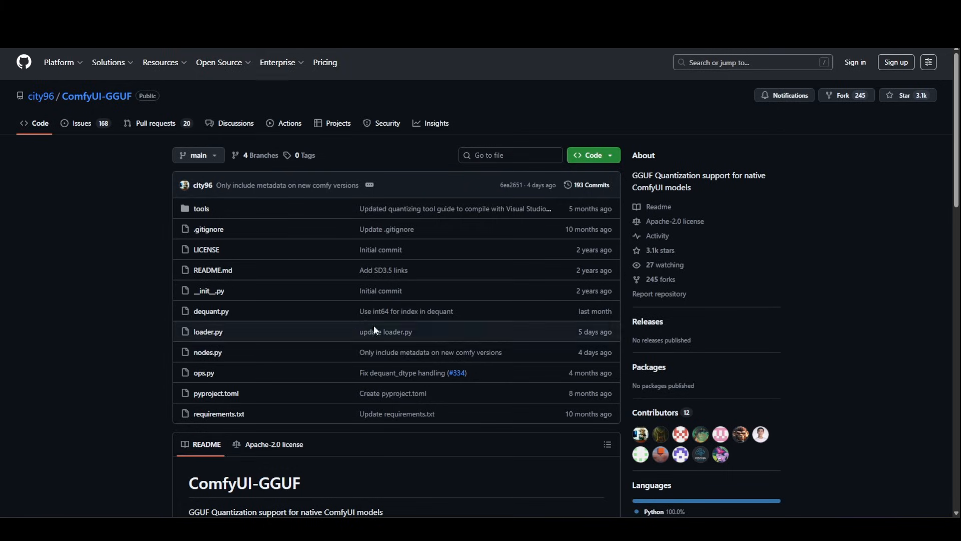
Open requirements.txt in the ComfyUI-GGUF GitHub repository and examine its listed dependencies.
{"action": "left_click", "coordinate": [226, 418]}
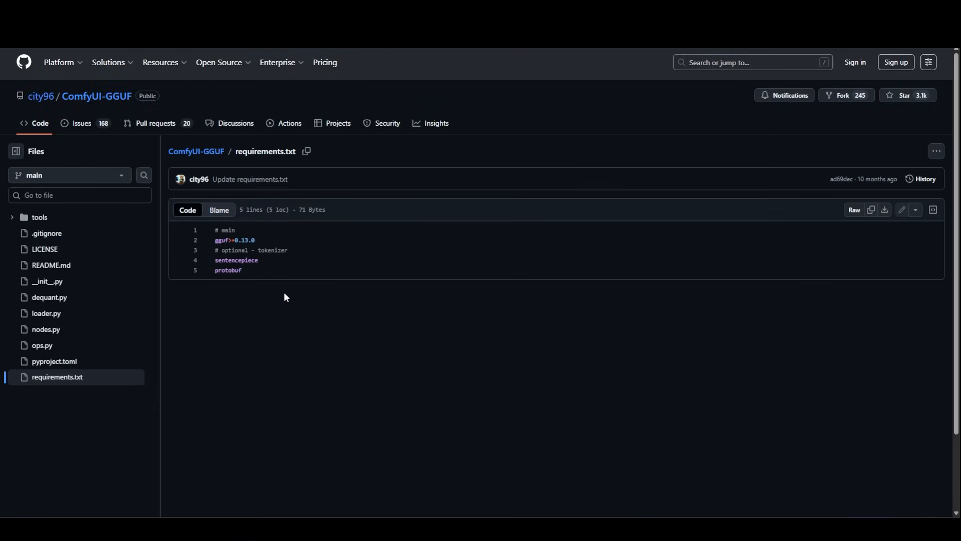
{"action": "left_click_drag", "start_coordinate": [244, 271], "coordinate": [215, 228]}
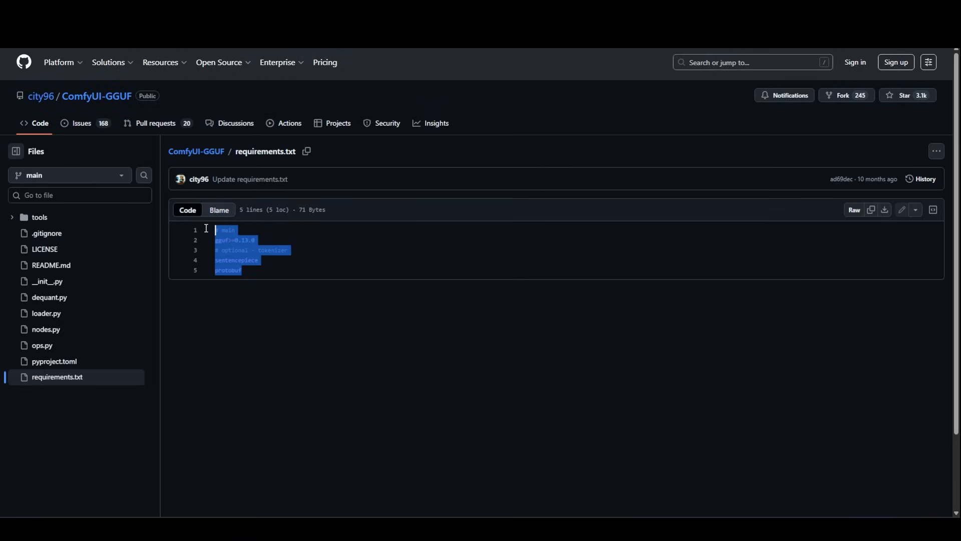
{"action": "left_click", "coordinate": [285, 273]}
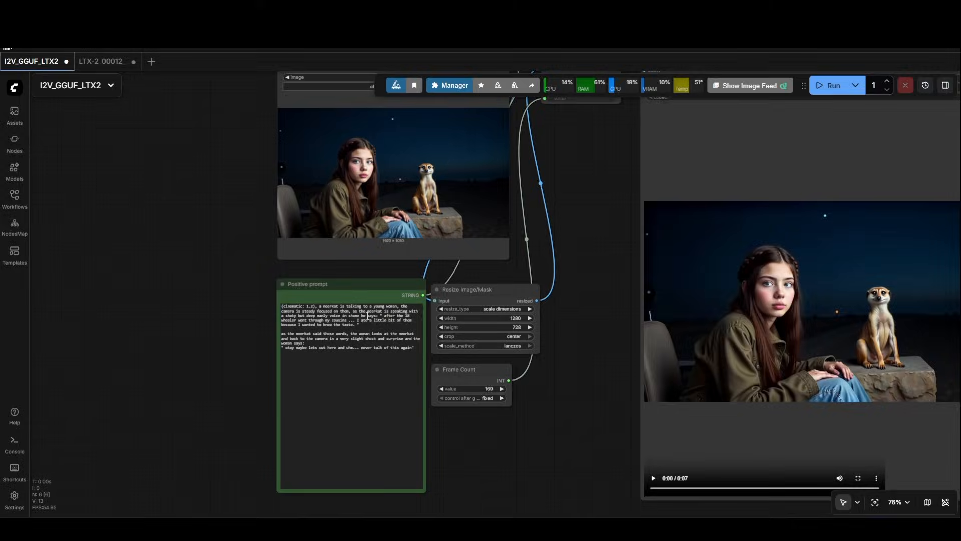
Examine the width, height and scaling settings of the Resize Image/Mask node.
{"action": "left_click_drag", "start_coordinate": [602, 310], "coordinate": [510, 316]}
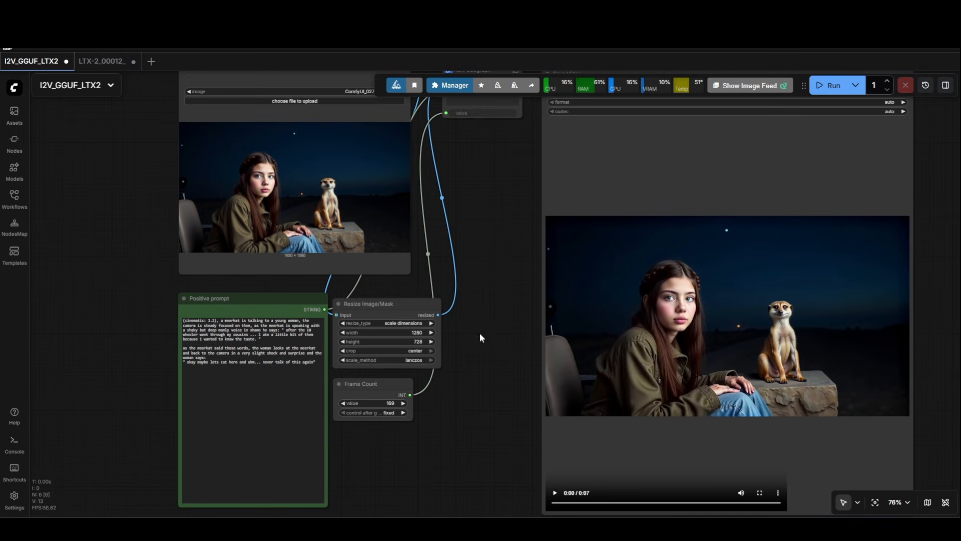
{"action": "scroll", "coordinate": [480, 333], "scroll_direction": "up", "scroll_amount": 8}
{"action": "scroll", "coordinate": [433, 318], "scroll_direction": "up", "scroll_amount": 2}
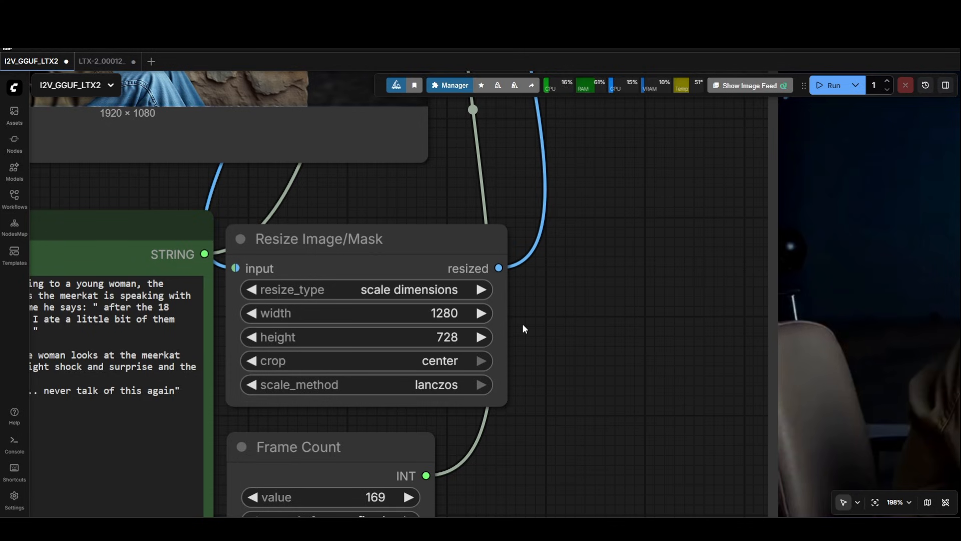
{"action": "scroll", "coordinate": [522, 324], "scroll_direction": "down", "scroll_amount": 6}
{"action": "scroll", "coordinate": [523, 325], "scroll_direction": "down", "scroll_amount": 1}
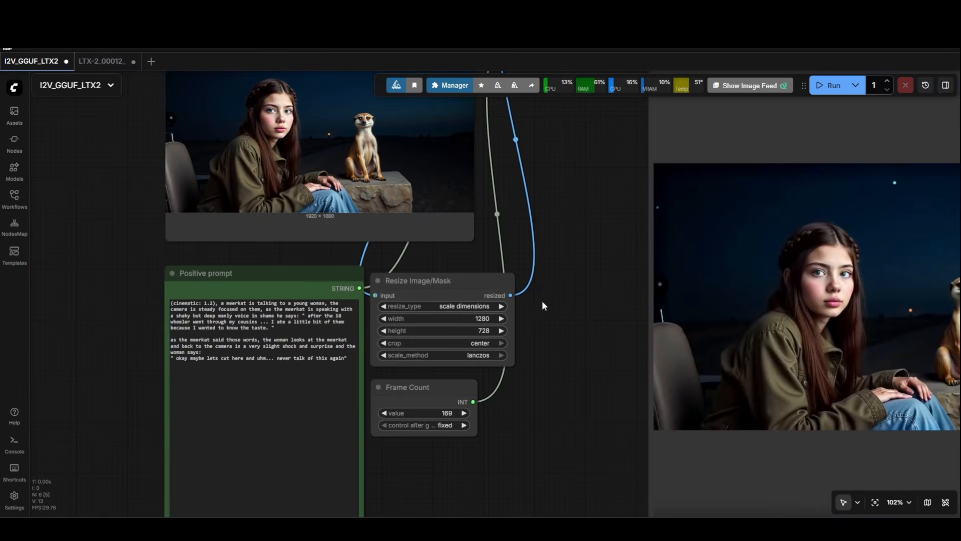
Look over the workflow layout from the Load Image node through New Subgraph to Save Video.
{"action": "left_click_drag", "start_coordinate": [564, 246], "coordinate": [384, 281]}
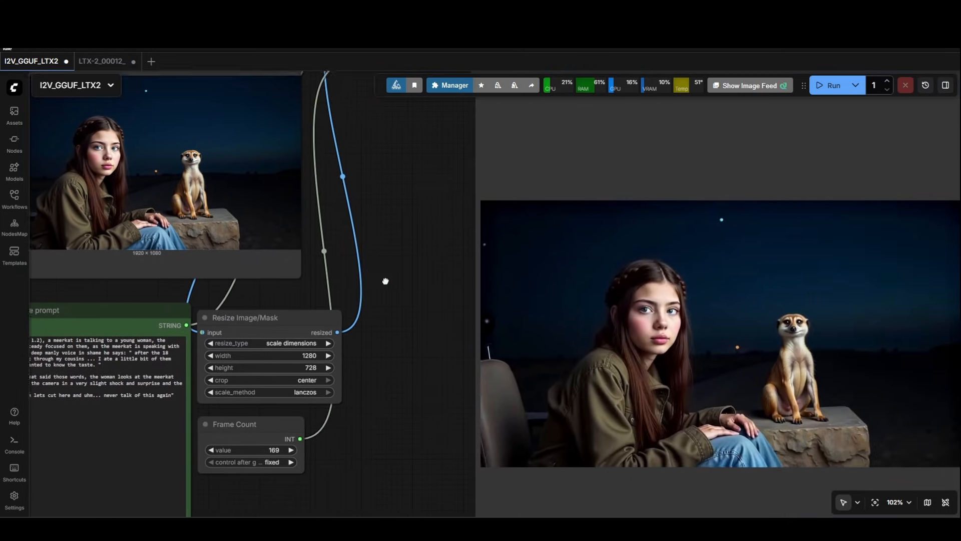
{"action": "scroll", "coordinate": [447, 289], "scroll_direction": "down", "scroll_amount": 2}
{"action": "left_click_drag", "start_coordinate": [442, 259], "coordinate": [463, 348]}
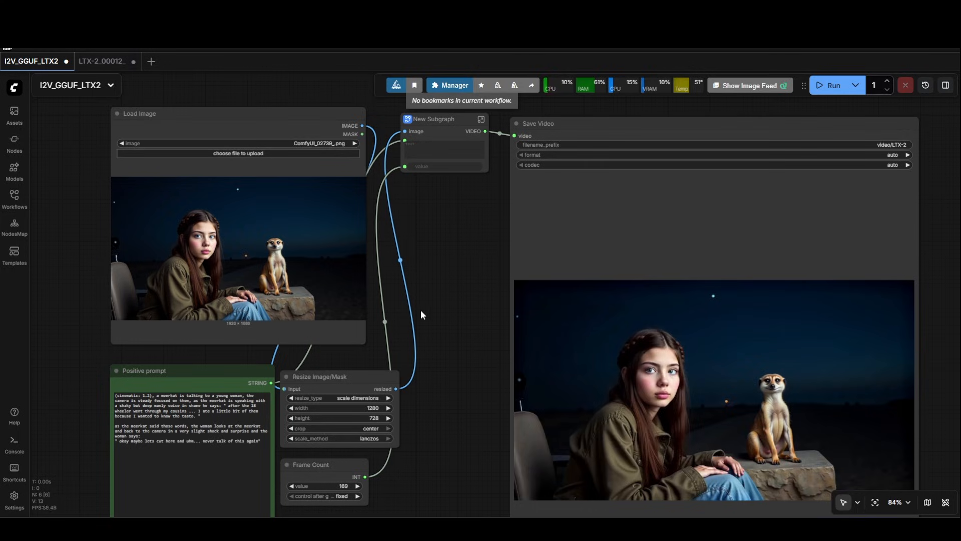
{"action": "left_click_drag", "start_coordinate": [441, 384], "coordinate": [402, 363]}
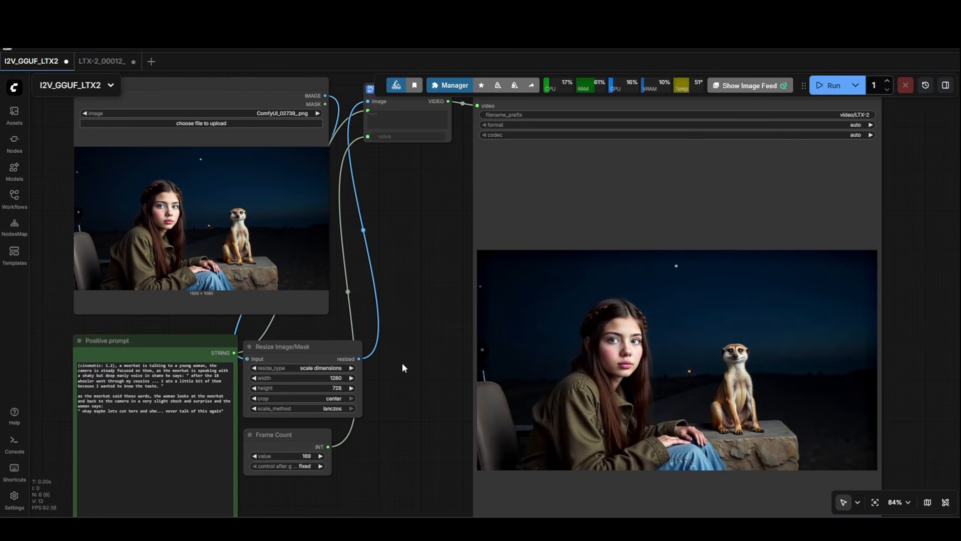
{"action": "scroll", "coordinate": [406, 363], "scroll_direction": "down", "scroll_amount": 1}
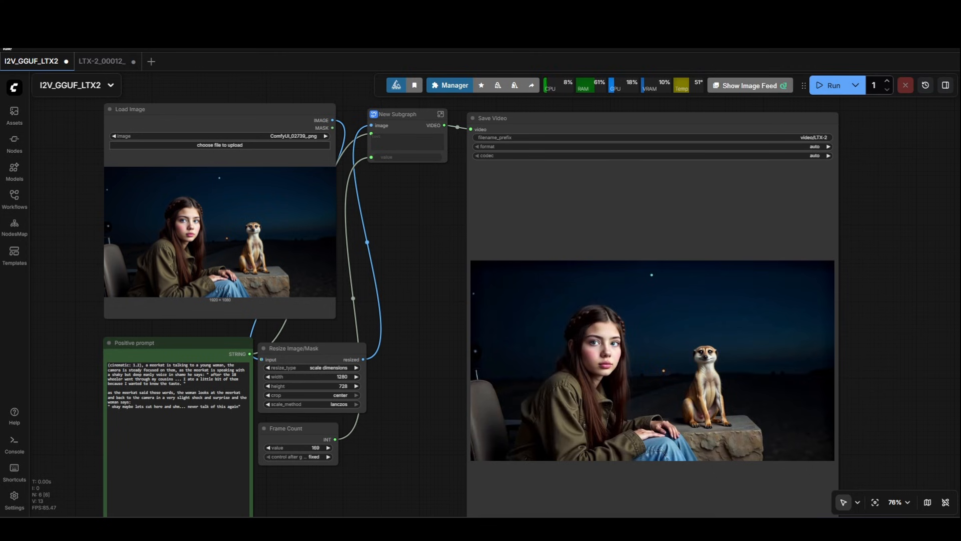
Check the latest run's timings in the ComfyUI console and the output dimensions in the Resize Image/Mask node.
{"action": "key", "text": "alt+Tab"}
{"action": "left_click_drag", "start_coordinate": [711, 140], "coordinate": [707, 425]}
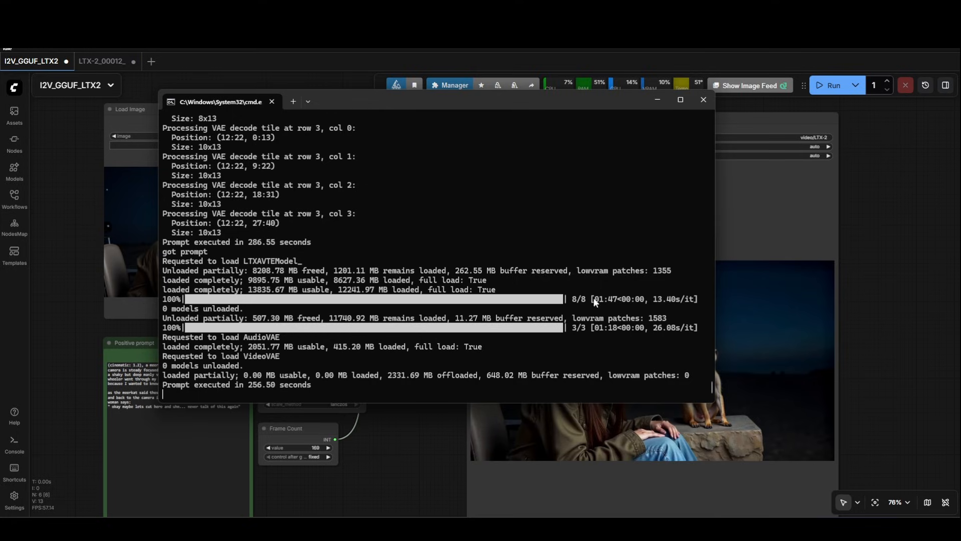
{"action": "left_click", "coordinate": [797, 404]}
{"action": "scroll", "coordinate": [351, 386], "scroll_direction": "up", "scroll_amount": 9}
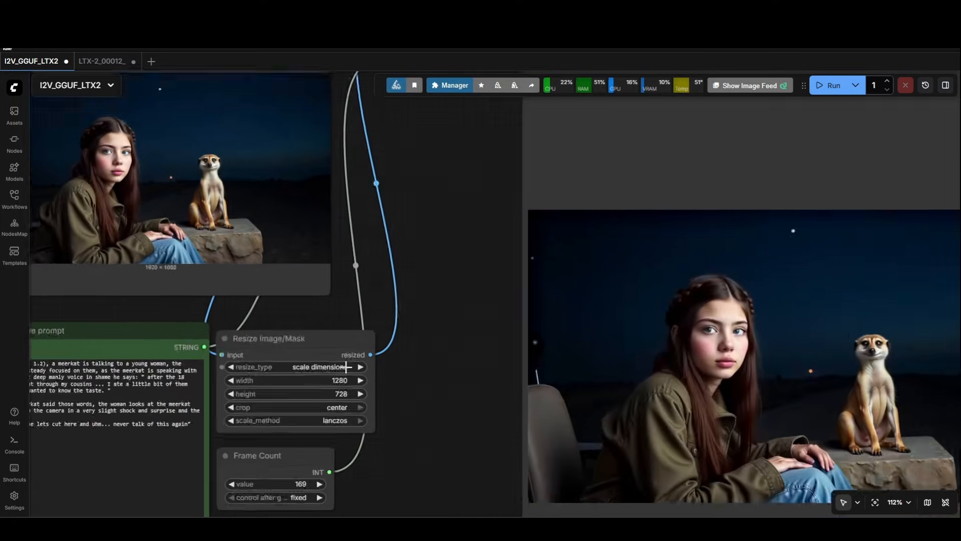
{"action": "scroll", "coordinate": [339, 400], "scroll_direction": "up", "scroll_amount": 3}
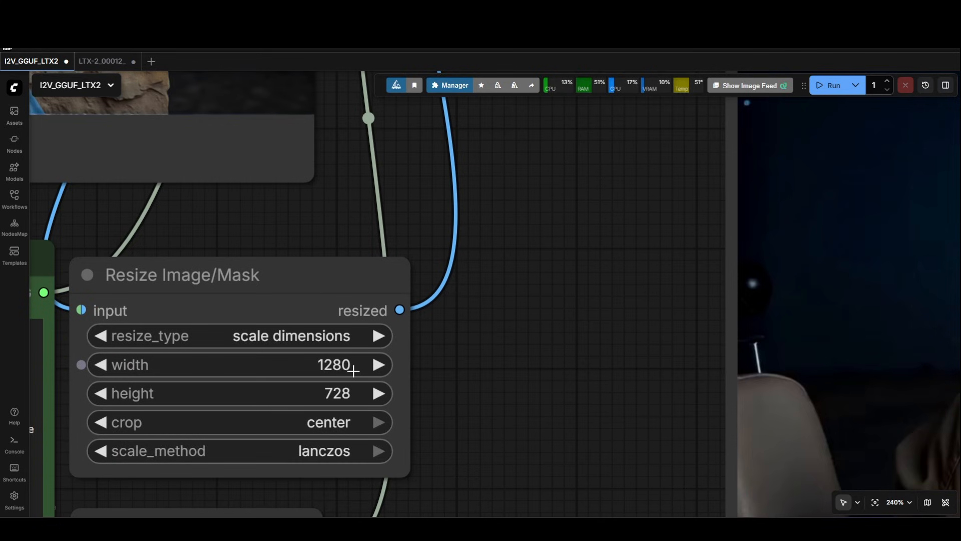
Review the sampling and execution times of the earlier runs in the ComfyUI console log.
{"action": "key", "text": "alt+Tab"}
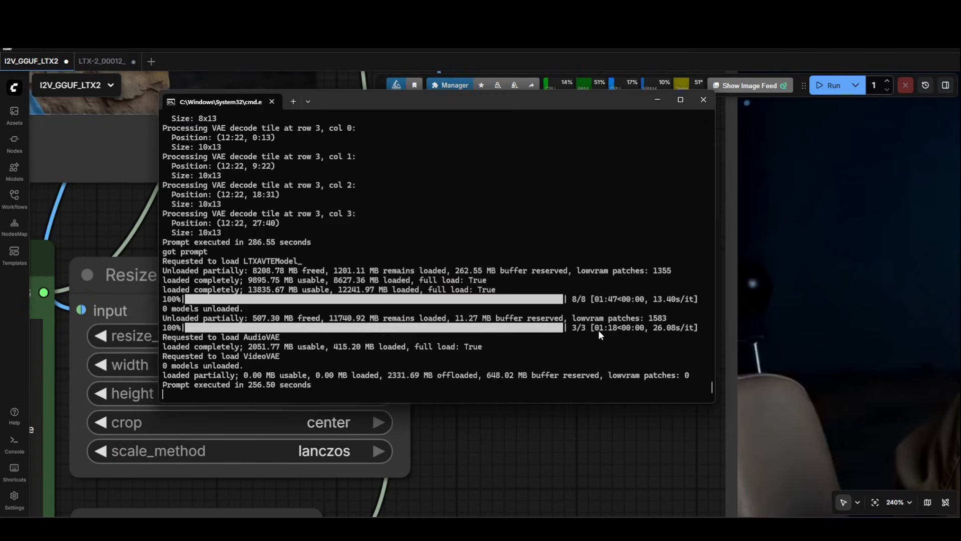
{"action": "left_click_drag", "start_coordinate": [711, 386], "coordinate": [575, 263]}
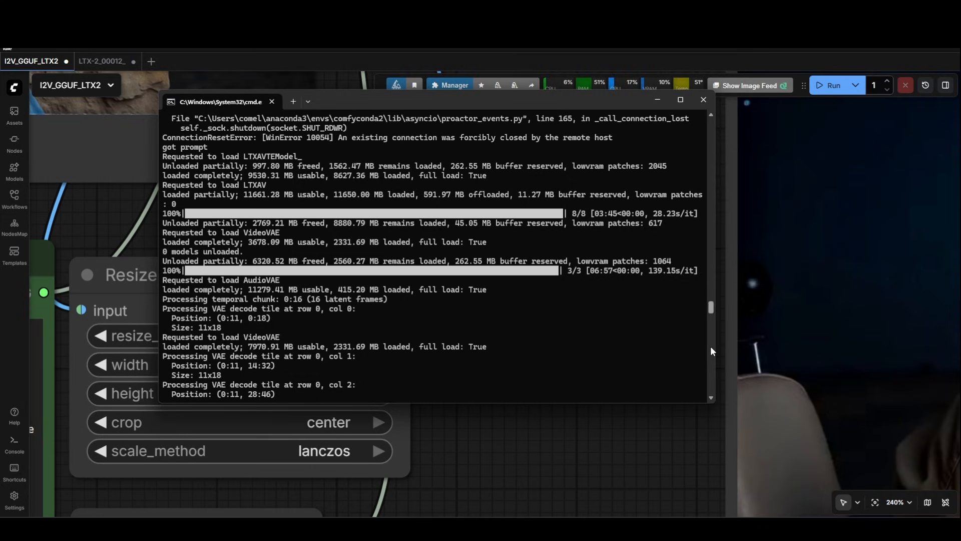
{"action": "scroll", "coordinate": [713, 350], "scroll_direction": "down", "scroll_amount": 20}
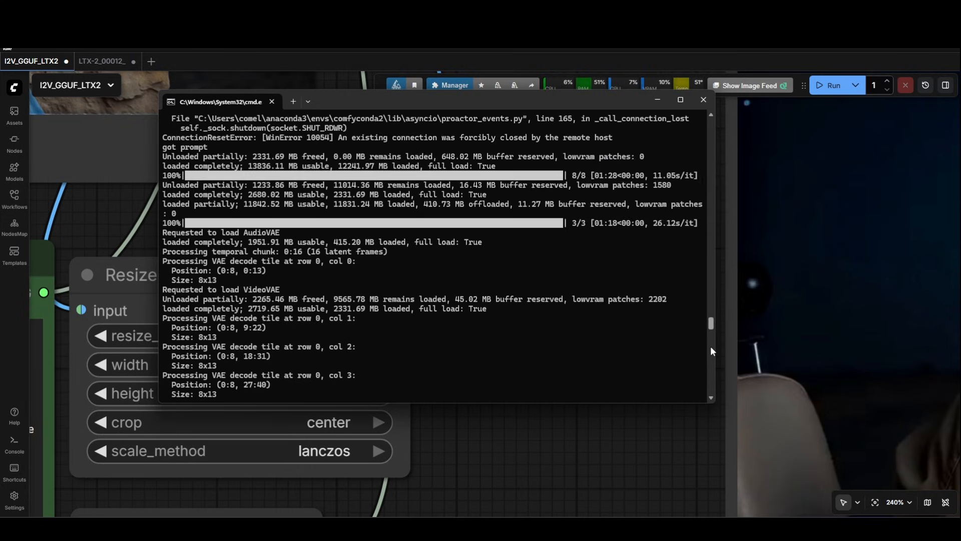
{"action": "scroll", "coordinate": [711, 350], "scroll_direction": "up", "scroll_amount": 4}
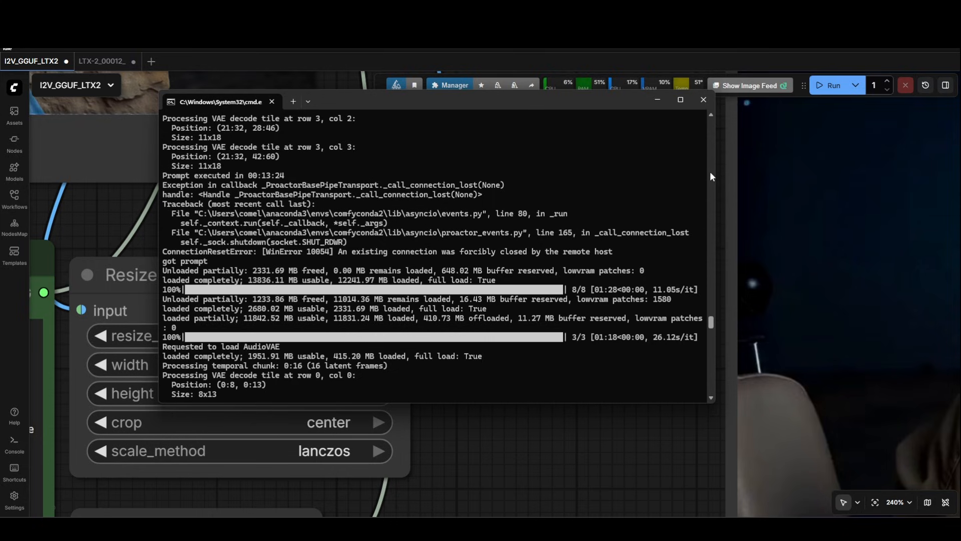
{"action": "scroll", "coordinate": [711, 176], "scroll_direction": "up", "scroll_amount": 12}
{"action": "scroll", "coordinate": [711, 172], "scroll_direction": "down", "scroll_amount": 15}
{"action": "scroll", "coordinate": [711, 172], "scroll_direction": "up", "scroll_amount": 9}
{"action": "scroll", "coordinate": [711, 173], "scroll_direction": "down", "scroll_amount": 6}
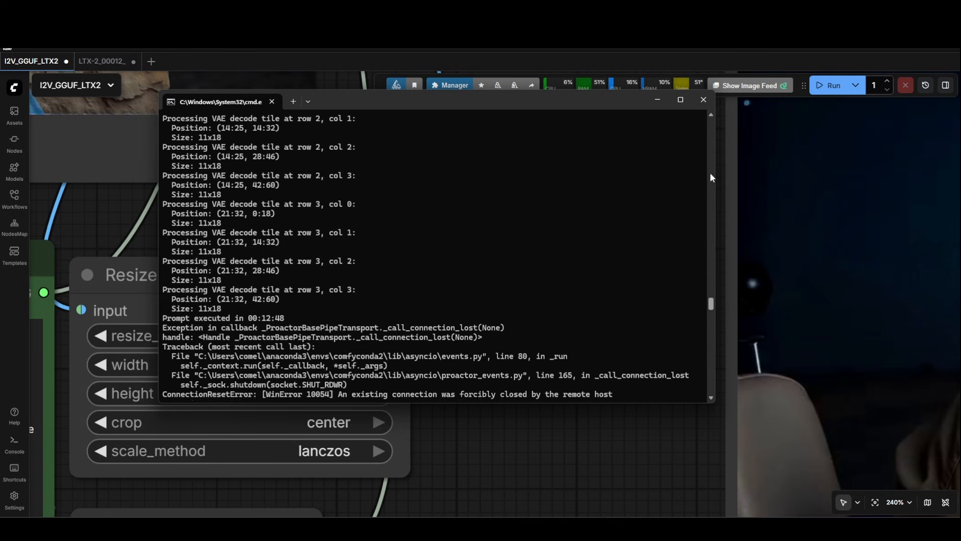
{"action": "scroll", "coordinate": [711, 178], "scroll_direction": "down", "scroll_amount": 8}
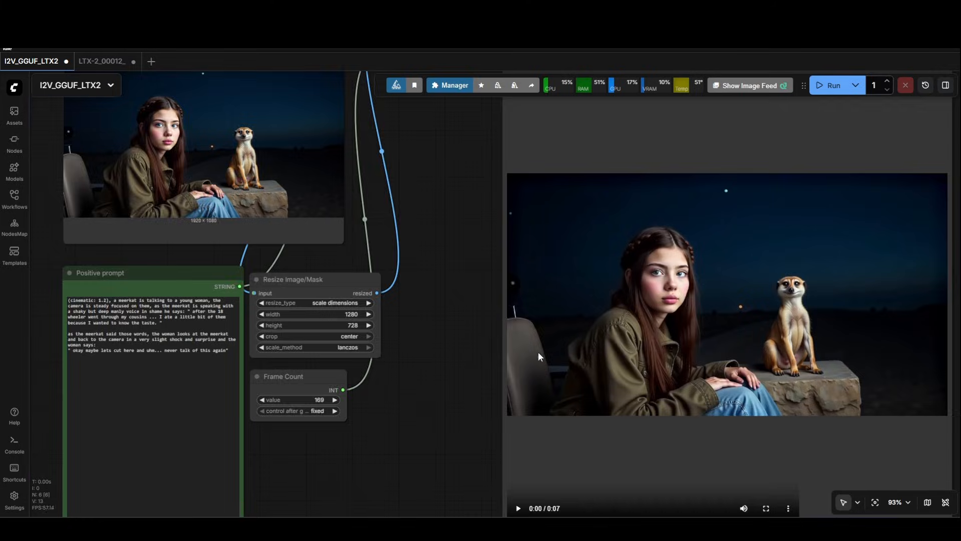
Inspect the generated video of the woman and the meerkat up close in the Save Video preview.
{"action": "scroll", "coordinate": [537, 352], "scroll_direction": "up", "scroll_amount": 5}
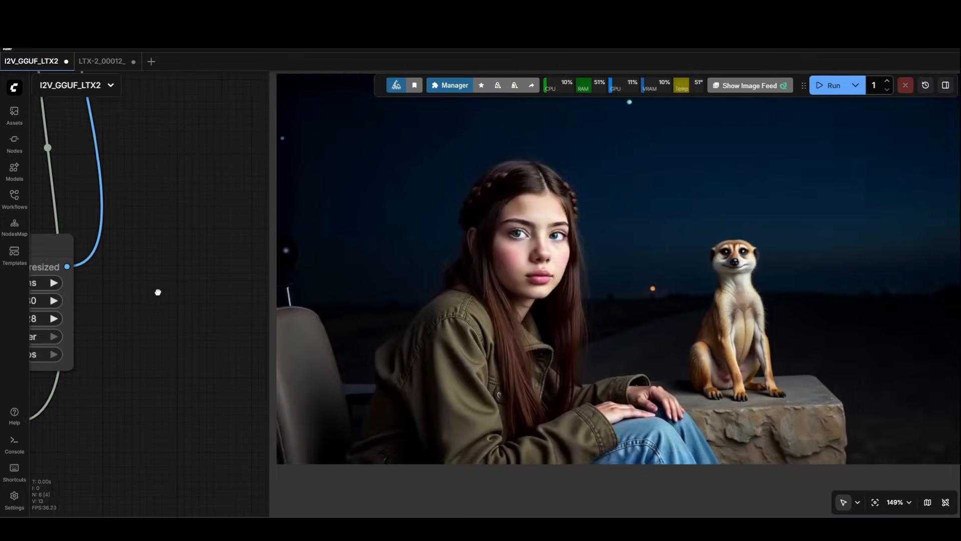
{"action": "left_click_drag", "start_coordinate": [158, 292], "coordinate": [38, 292]}
{"action": "scroll", "coordinate": [320, 181], "scroll_direction": "up", "scroll_amount": 4}
{"action": "scroll", "coordinate": [651, 242], "scroll_direction": "down", "scroll_amount": 4}
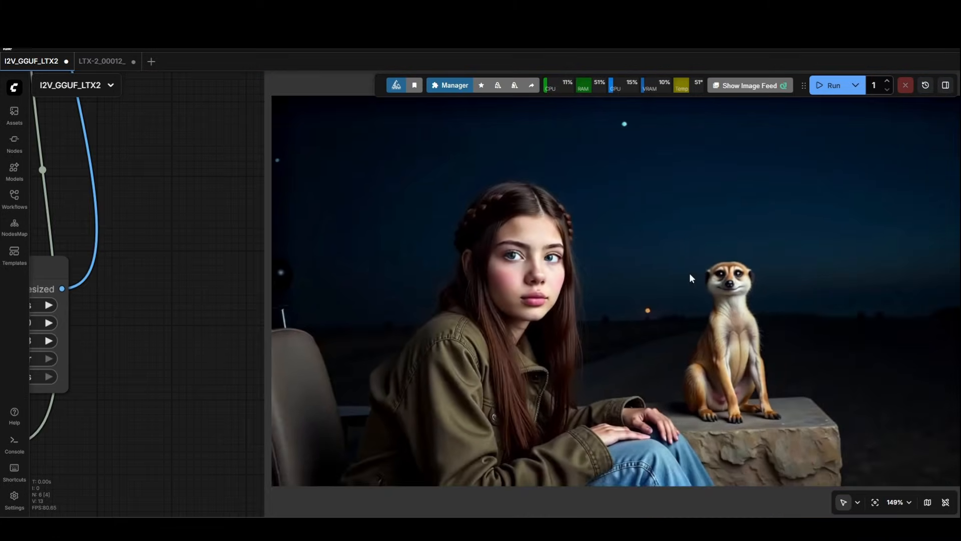
{"action": "left_click_drag", "start_coordinate": [189, 277], "coordinate": [14, 257]}
{"action": "scroll", "coordinate": [432, 225], "scroll_direction": "up", "scroll_amount": 1}
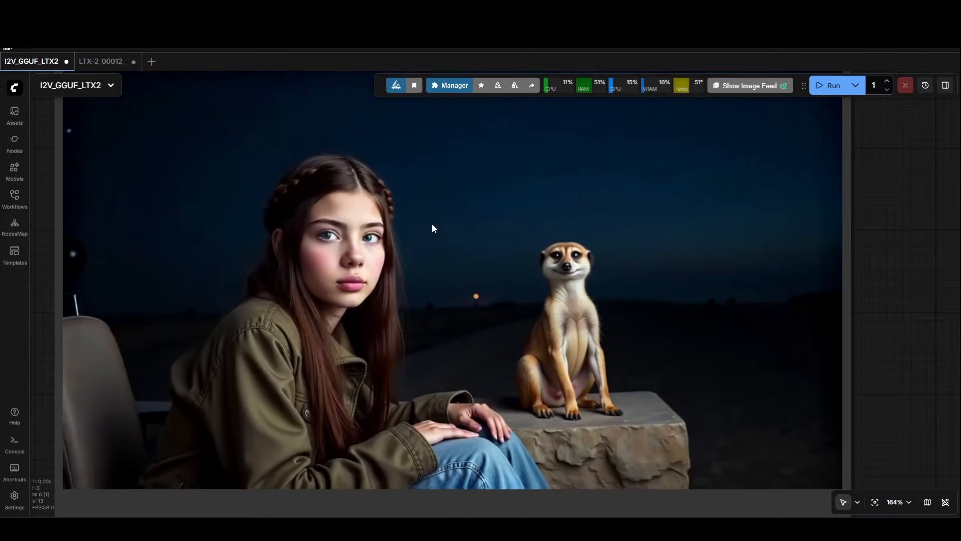
{"action": "scroll", "coordinate": [433, 227], "scroll_direction": "up", "scroll_amount": 1}
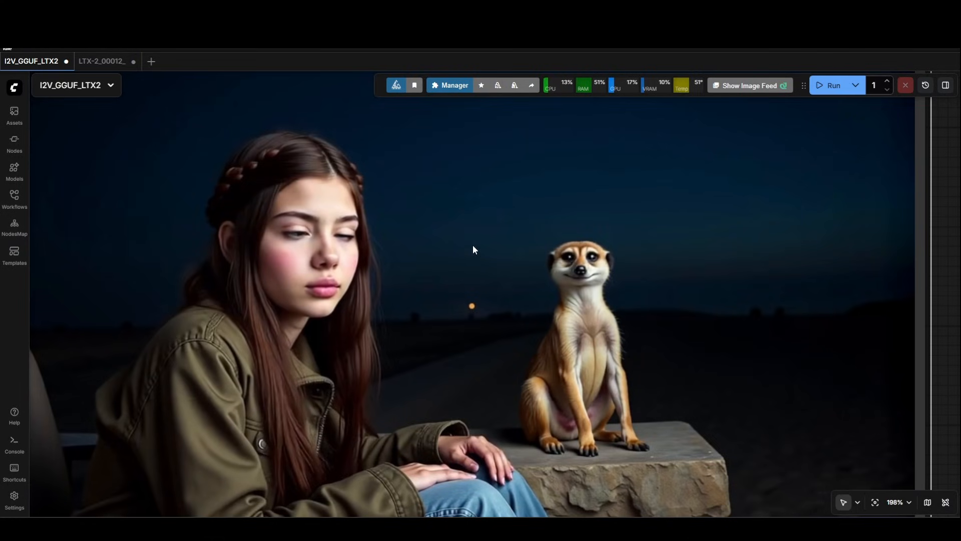
Open the New Subgraph node and inspect its Unet Loader, DualCLIPLoader and Load VAE model files.
{"action": "scroll", "coordinate": [523, 310], "scroll_direction": "down", "scroll_amount": 9}
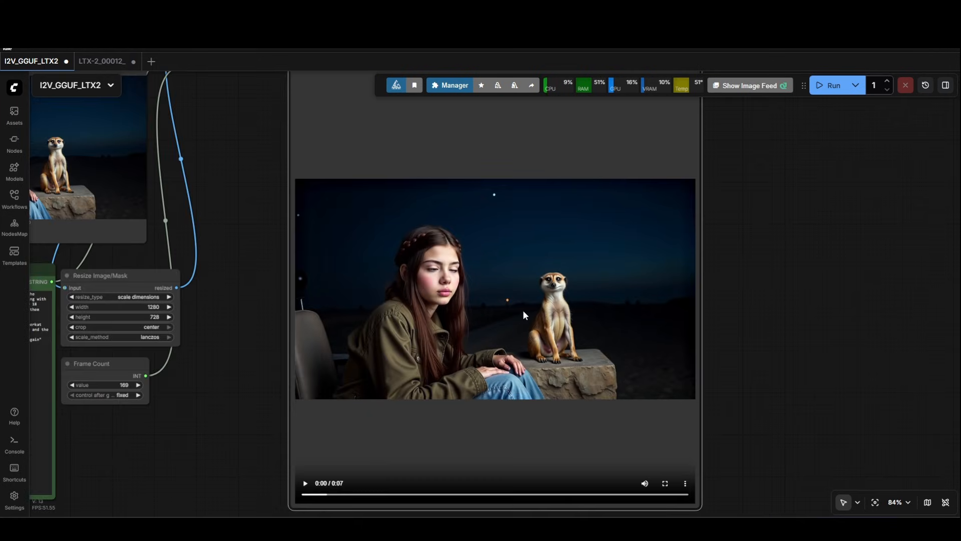
{"action": "left_click_drag", "start_coordinate": [240, 262], "coordinate": [580, 397]}
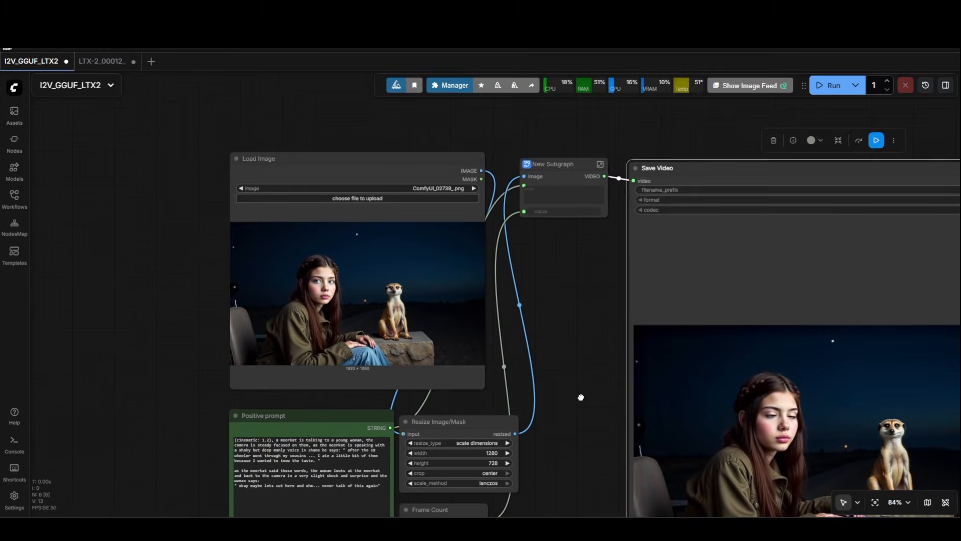
{"action": "left_click", "coordinate": [595, 167]}
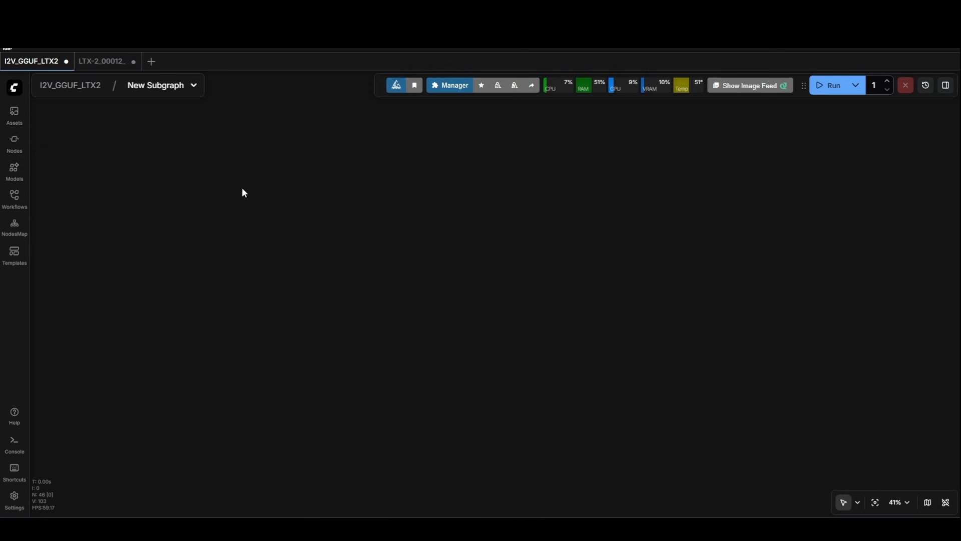
{"action": "left_click", "coordinate": [876, 503]}
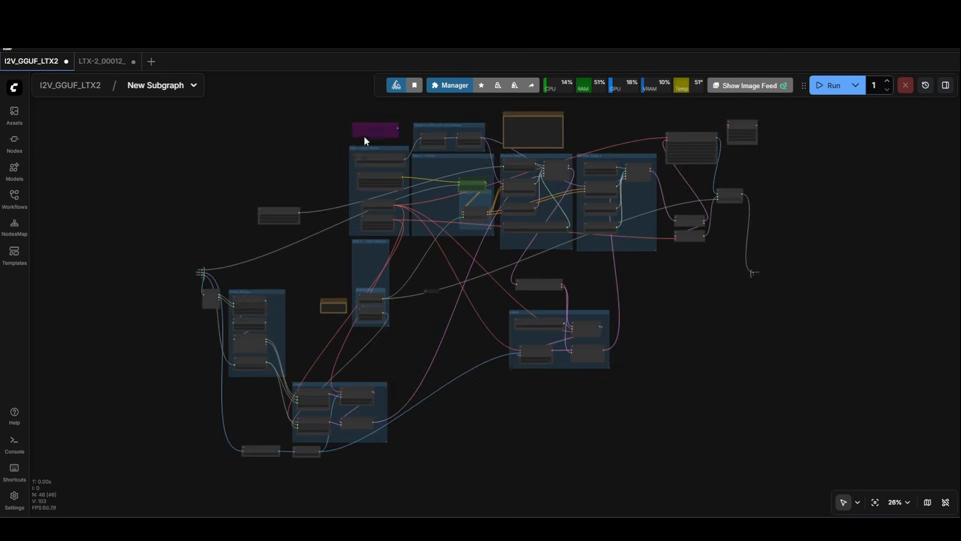
{"action": "scroll", "coordinate": [364, 136], "scroll_direction": "up", "scroll_amount": 18}
{"action": "scroll", "coordinate": [429, 228], "scroll_direction": "up", "scroll_amount": 2}
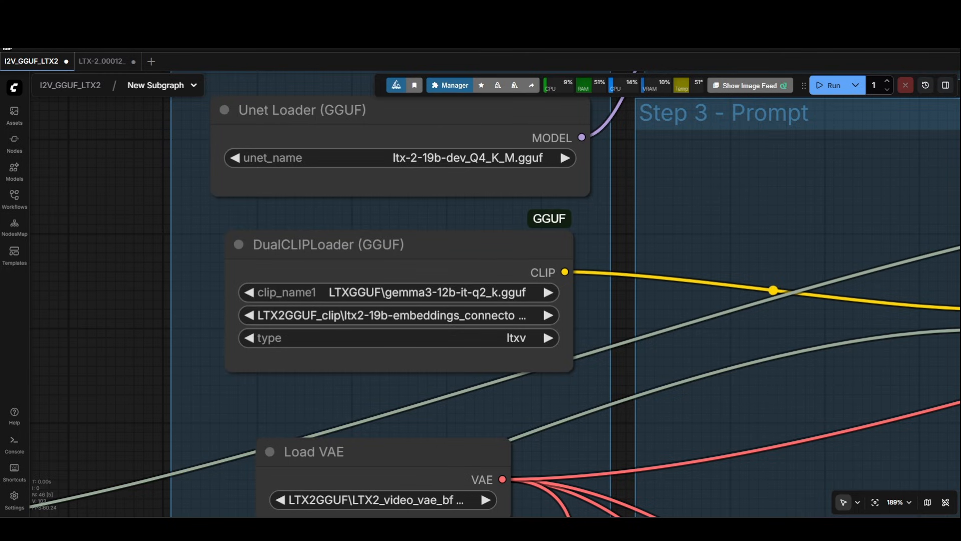
Switch to supported_models.py in the code editor and highlight the memory_usage_factor value in the LTXAV class.
{"action": "left_click", "coordinate": [381, 40]}
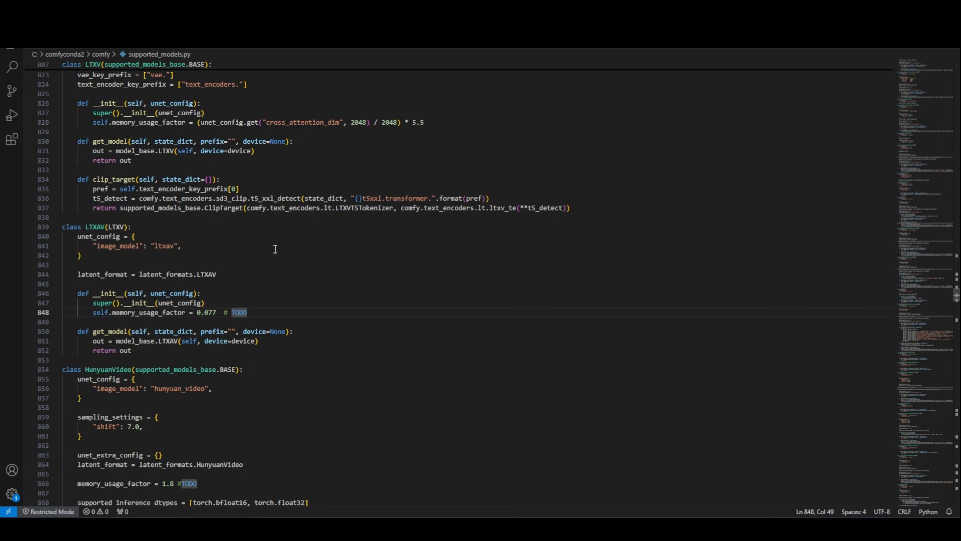
{"action": "double_click", "coordinate": [207, 311]}
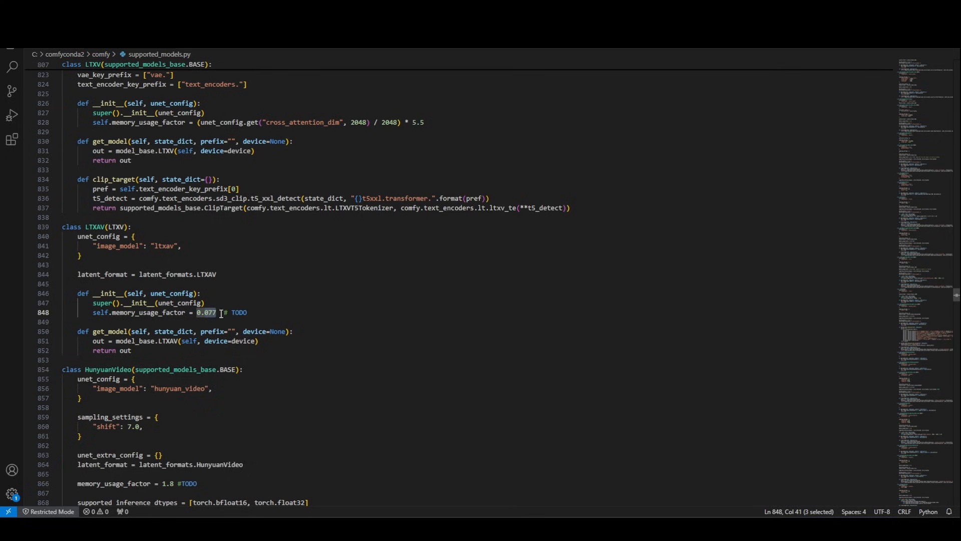
{"action": "left_click_drag", "start_coordinate": [217, 312], "coordinate": [203, 312]}
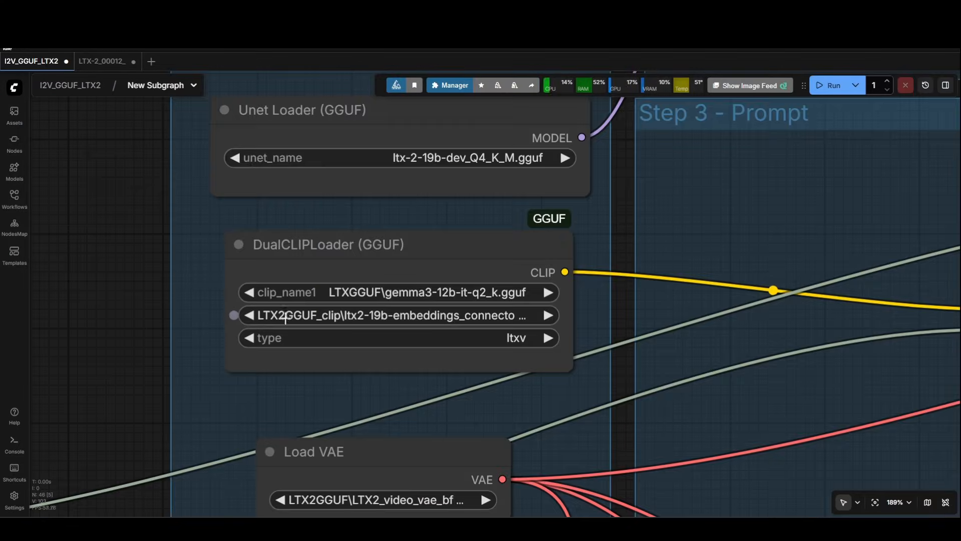
Back in ComfyUI, look over the subgraph's groups from the model loaders to the sampler stages.
{"action": "scroll", "coordinate": [235, 302], "scroll_direction": "down", "scroll_amount": 4}
{"action": "scroll", "coordinate": [243, 297], "scroll_direction": "down", "scroll_amount": 10}
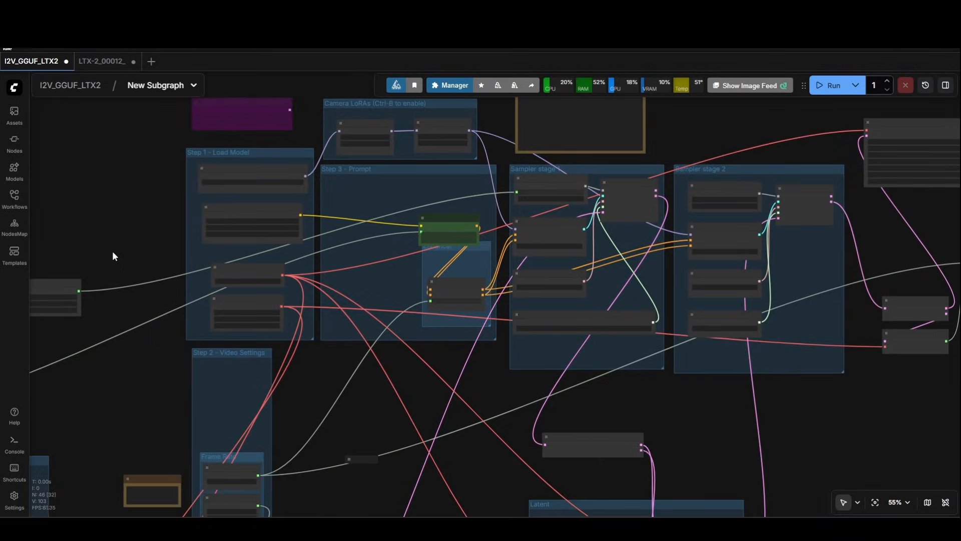
{"action": "left_click_drag", "start_coordinate": [112, 259], "coordinate": [274, 209]}
{"action": "scroll", "coordinate": [213, 241], "scroll_direction": "down", "scroll_amount": 2}
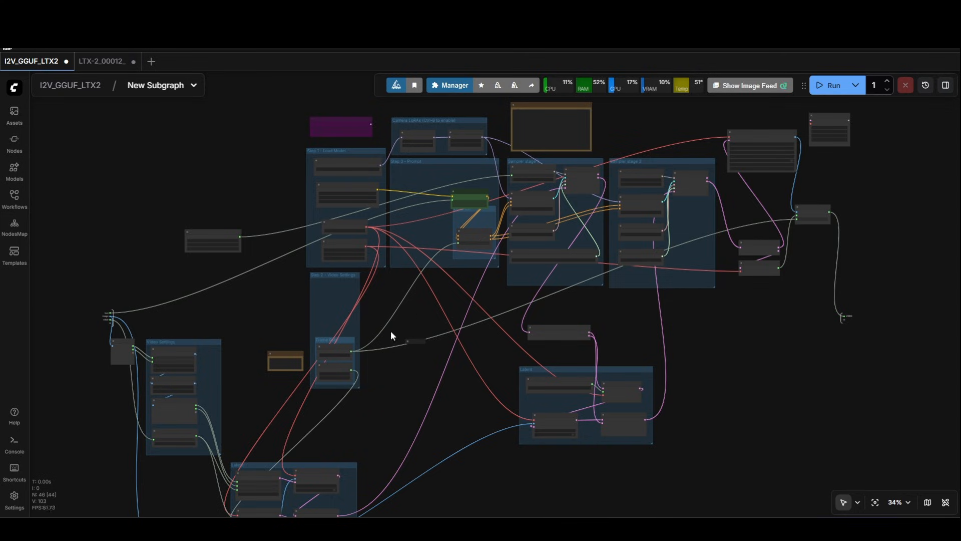
{"action": "scroll", "coordinate": [390, 334], "scroll_direction": "up", "scroll_amount": 8}
{"action": "left_click_drag", "start_coordinate": [410, 268], "coordinate": [426, 394]}
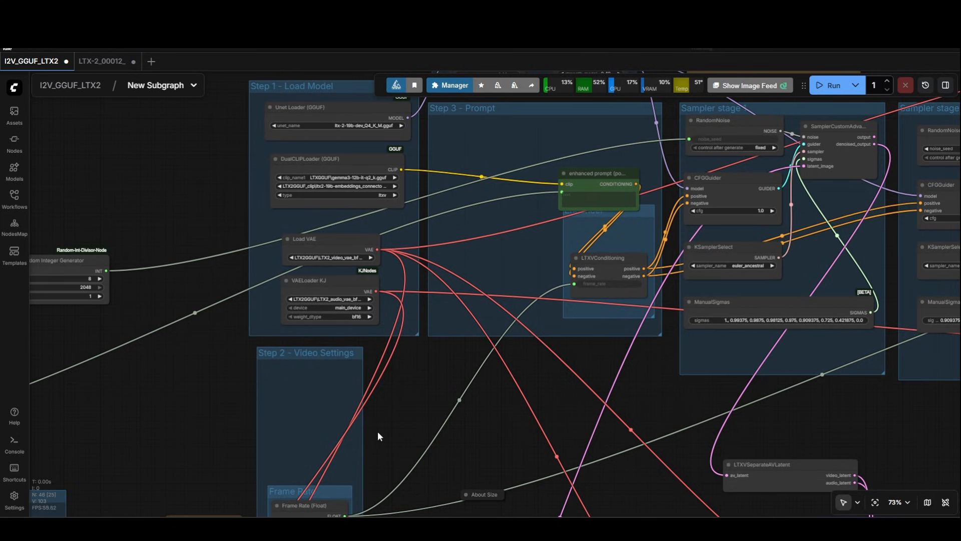
Examine the text encoder files and type chosen in the DualCLIPLoader (GGUF) node.
{"action": "scroll", "coordinate": [440, 425], "scroll_direction": "up", "scroll_amount": 3}
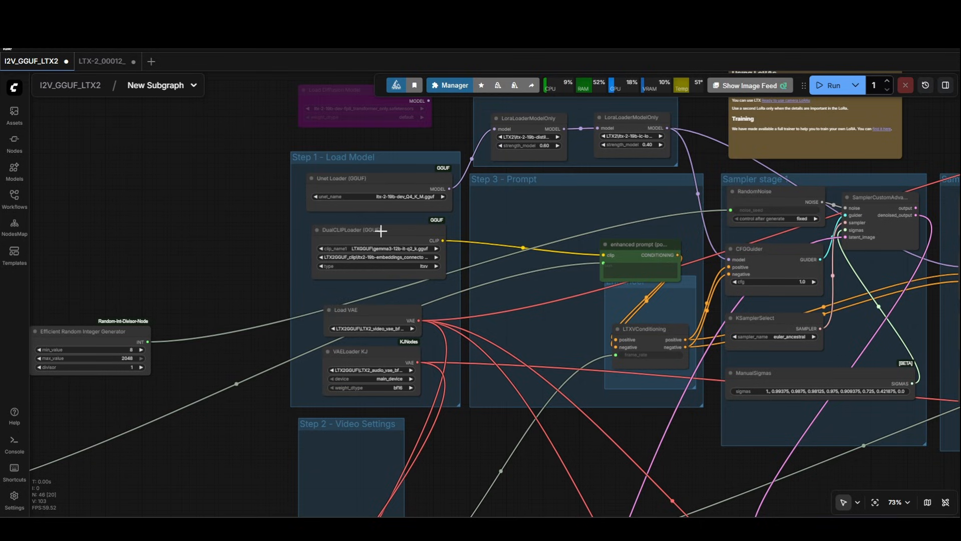
{"action": "scroll", "coordinate": [381, 231], "scroll_direction": "up", "scroll_amount": 9}
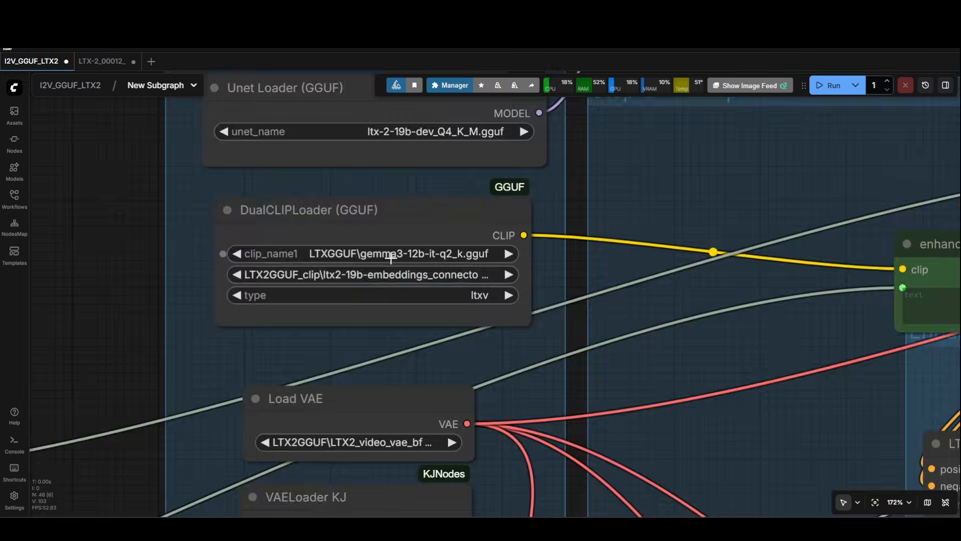
{"action": "scroll", "coordinate": [391, 258], "scroll_direction": "up", "scroll_amount": 2}
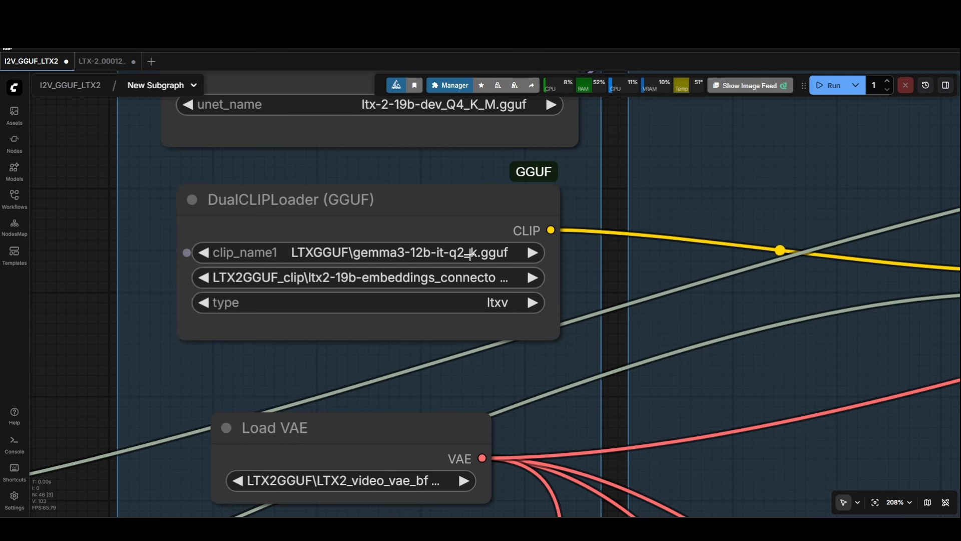
{"action": "scroll", "coordinate": [470, 256], "scroll_direction": "down", "scroll_amount": 4}
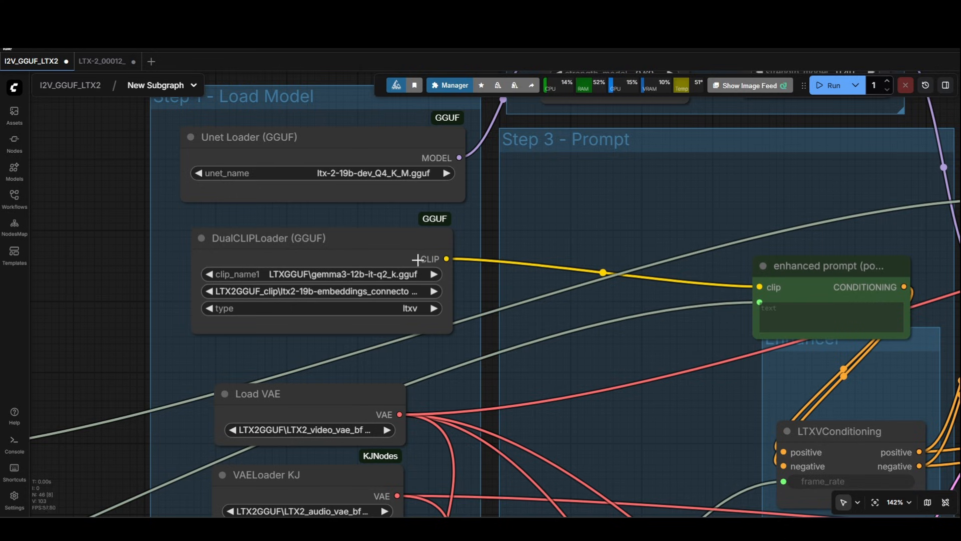
Review the LoRA files and model strengths in the two LoraLoaderModelOnly nodes of the Camera LoRAs group.
{"action": "scroll", "coordinate": [573, 314], "scroll_direction": "down", "scroll_amount": 4}
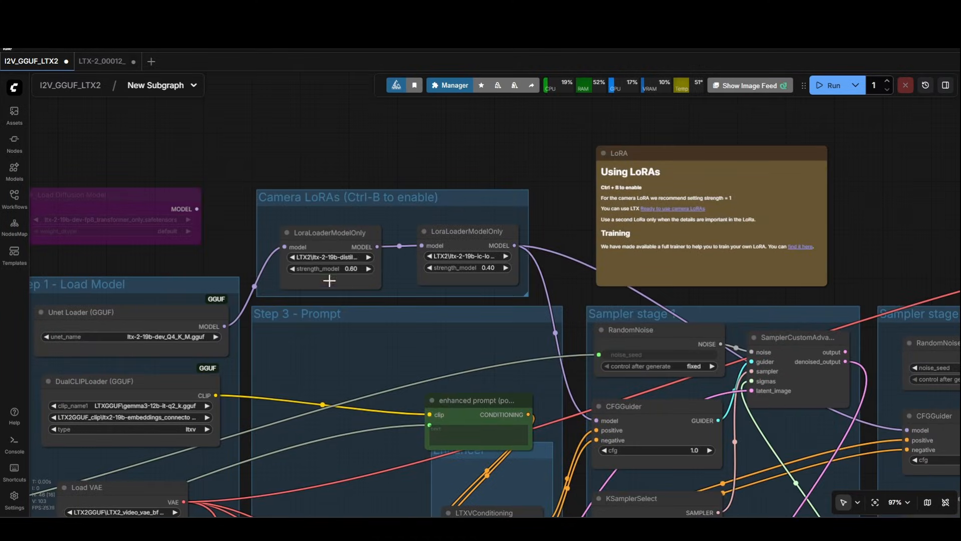
{"action": "scroll", "coordinate": [328, 274], "scroll_direction": "up", "scroll_amount": 7}
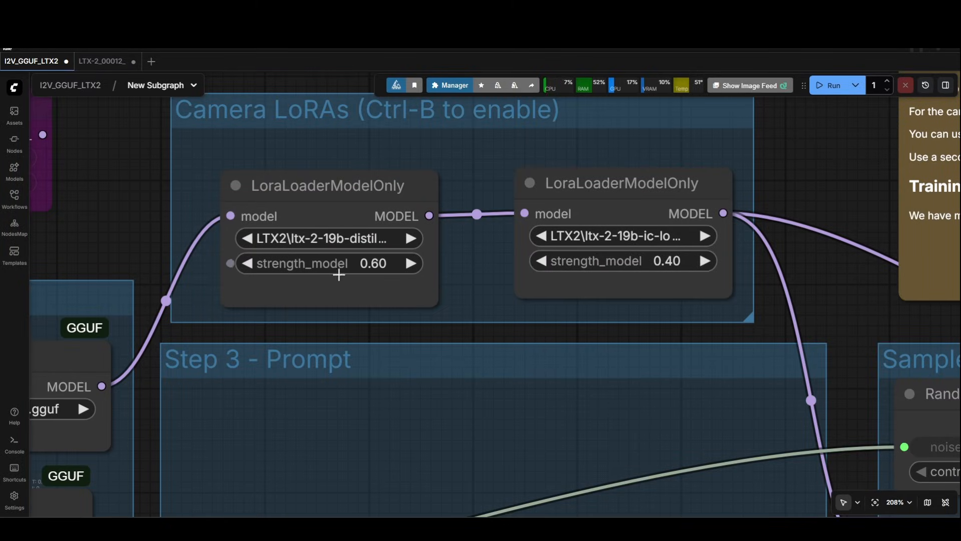
{"action": "scroll", "coordinate": [337, 272], "scroll_direction": "down", "scroll_amount": 2}
{"action": "scroll", "coordinate": [275, 287], "scroll_direction": "left", "scroll_amount": 5}
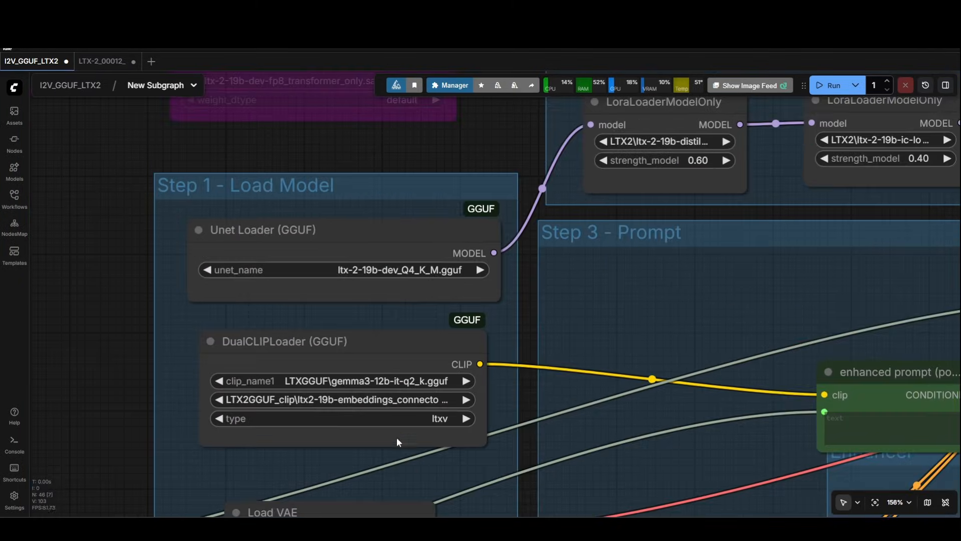
{"action": "left_click_drag", "start_coordinate": [491, 141], "coordinate": [148, 214]}
{"action": "scroll", "coordinate": [563, 251], "scroll_direction": "up", "scroll_amount": 5}
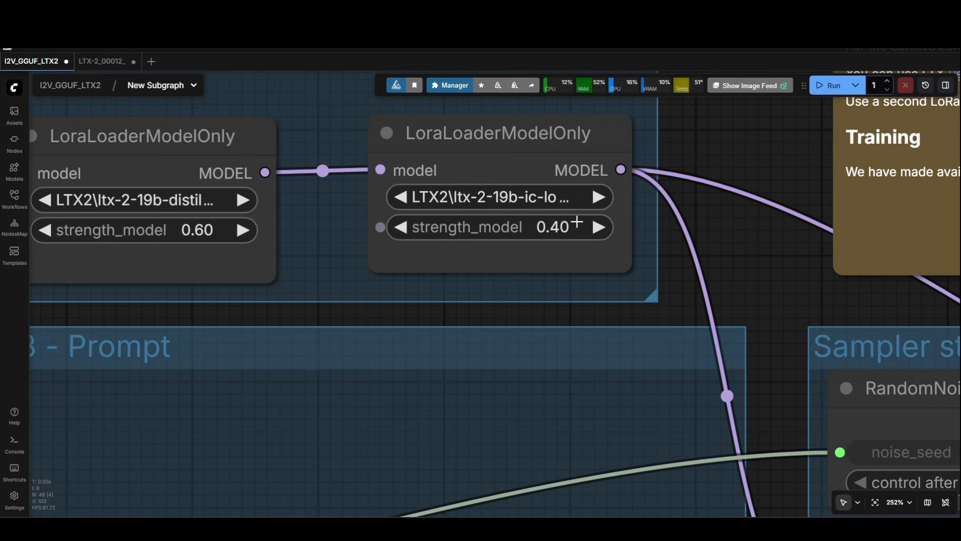
{"action": "scroll", "coordinate": [577, 222], "scroll_direction": "down", "scroll_amount": 3}
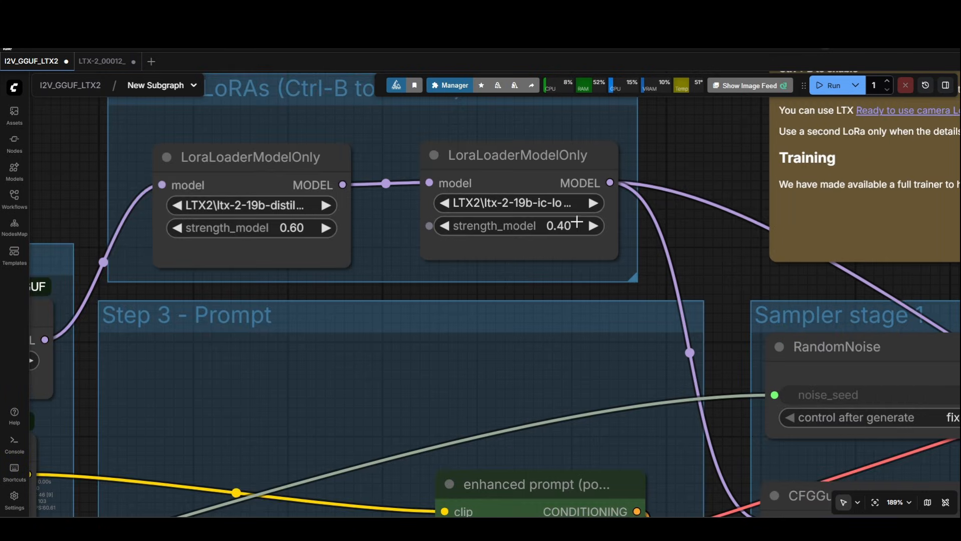
{"action": "scroll", "coordinate": [577, 222], "scroll_direction": "down", "scroll_amount": 2}
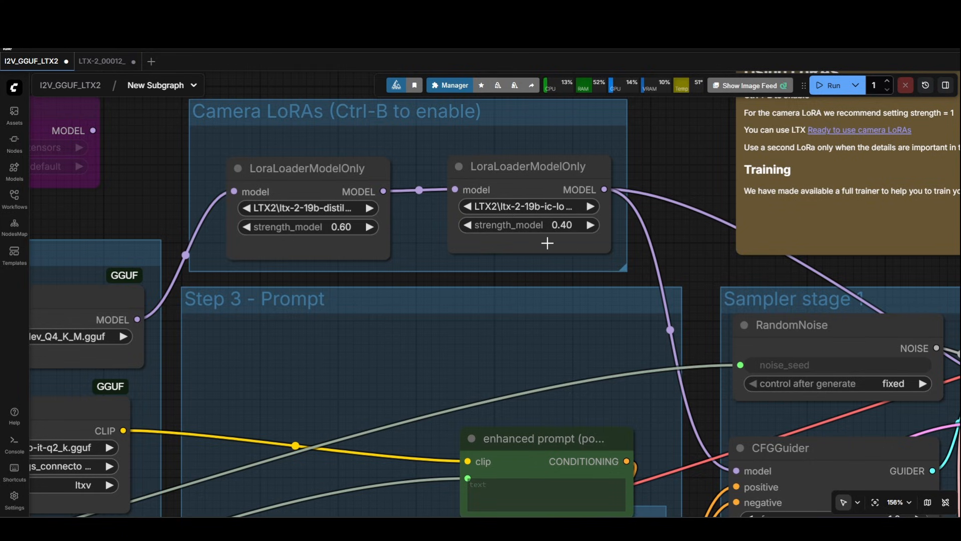
Compare the CFG, sampler and ManualSigmas settings of Sampler stage 1 and Sampler stage 2.
{"action": "scroll", "coordinate": [611, 233], "scroll_direction": "down", "scroll_amount": 4}
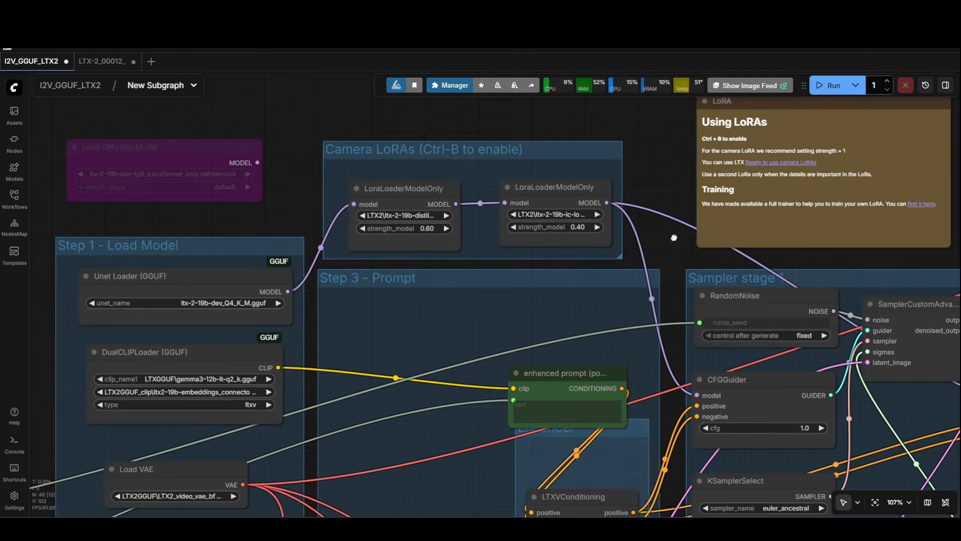
{"action": "left_click_drag", "start_coordinate": [674, 237], "coordinate": [391, 183]}
{"action": "left_click_drag", "start_coordinate": [817, 227], "coordinate": [839, 227]}
{"action": "left_click_drag", "start_coordinate": [743, 176], "coordinate": [471, 66]}
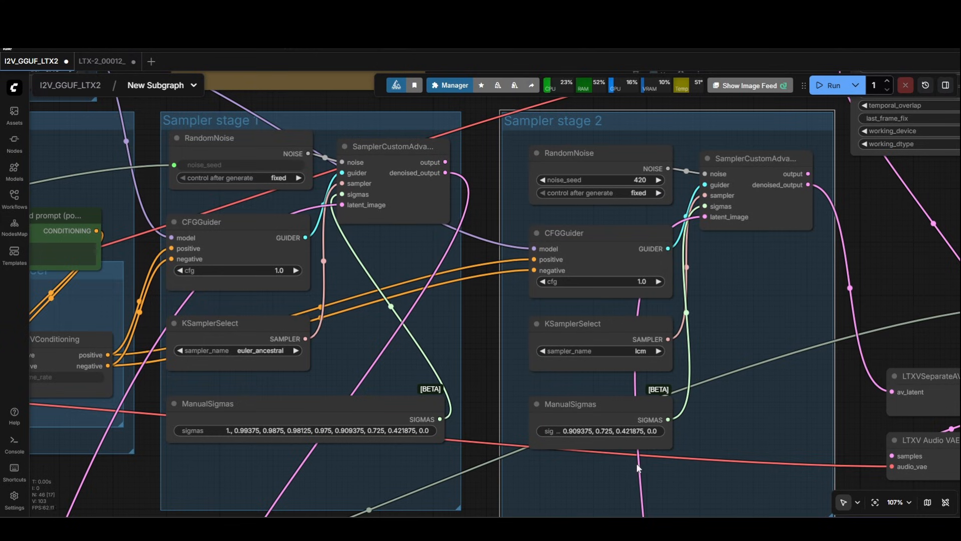
{"action": "left_click_drag", "start_coordinate": [564, 374], "coordinate": [464, 302]}
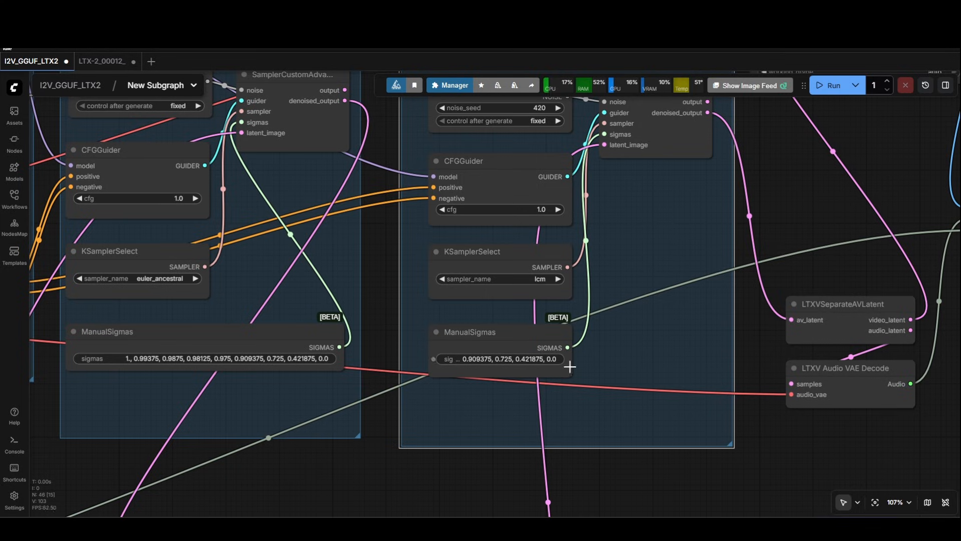
Place the unconnected VAE Decode (Tiled) node just above the LTXV Spatio Temporal Tiled VAE Decode node.
{"action": "scroll", "coordinate": [846, 227], "scroll_direction": "down", "scroll_amount": 3}
{"action": "left_click_drag", "start_coordinate": [712, 318], "coordinate": [605, 379]}
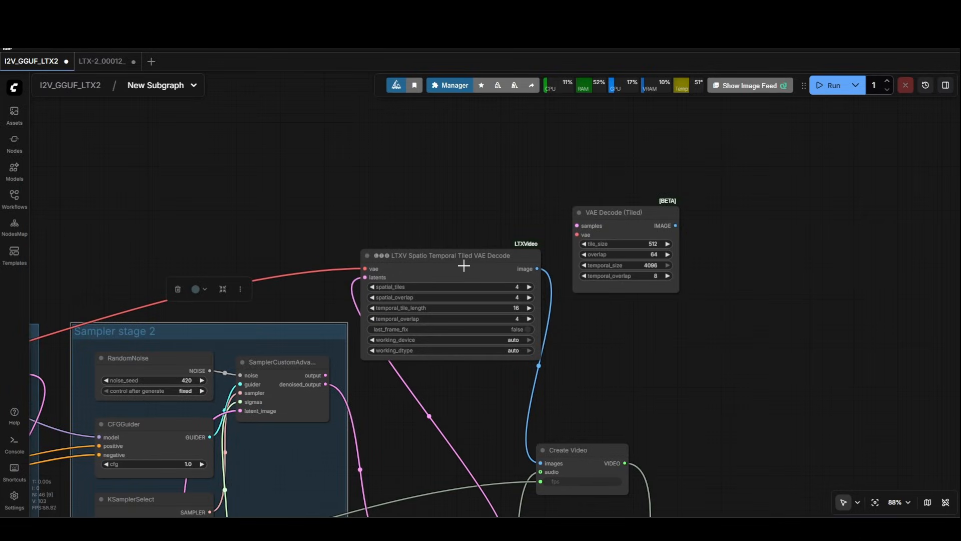
{"action": "left_click_drag", "start_coordinate": [614, 218], "coordinate": [399, 155]}
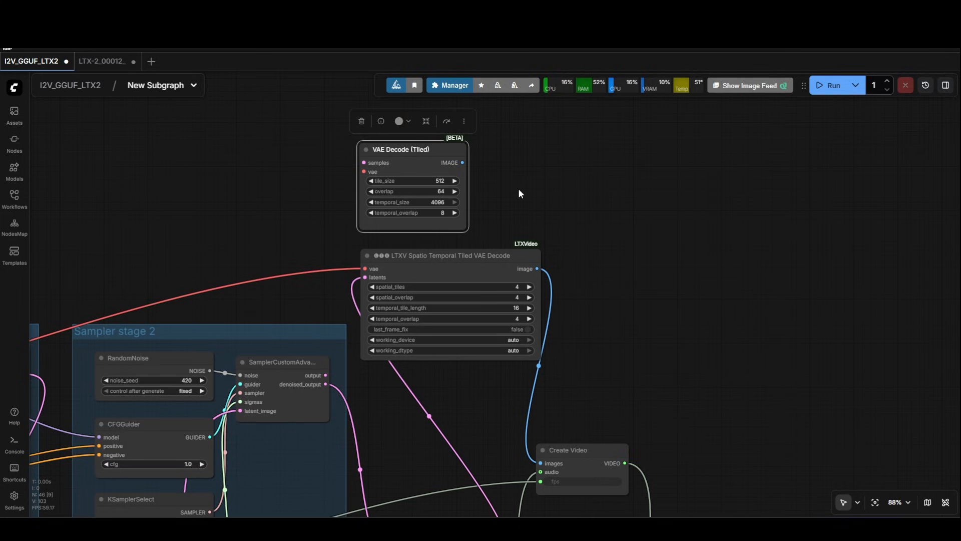
{"action": "scroll", "coordinate": [519, 190], "scroll_direction": "up", "scroll_amount": 4}
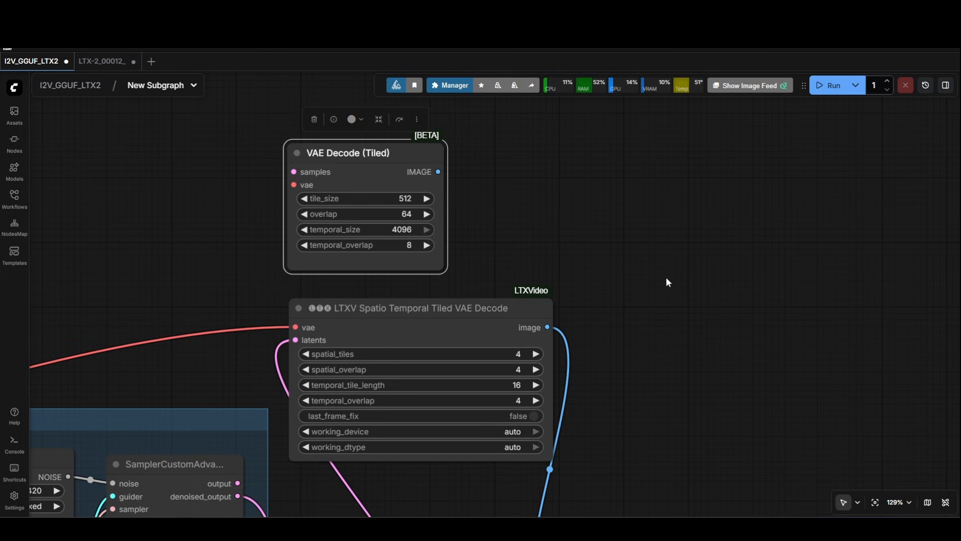
{"action": "left_click_drag", "start_coordinate": [467, 307], "coordinate": [467, 303]}
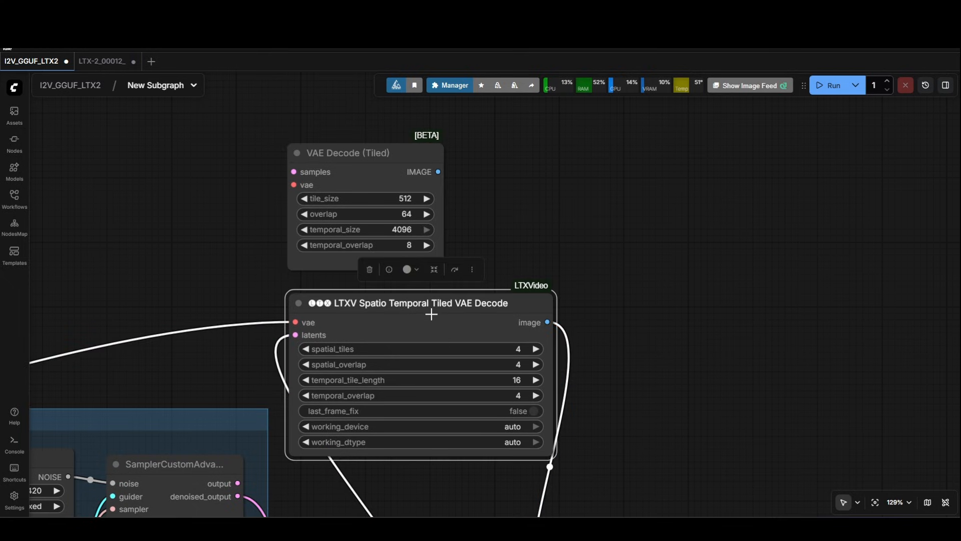
{"action": "left_click", "coordinate": [597, 229]}
Bypass the VAE Decode (Tiled) node and fine-tune its position above the LTXV Spatio Temporal Tiled VAE Decode node.
{"action": "left_click", "coordinate": [343, 155]}
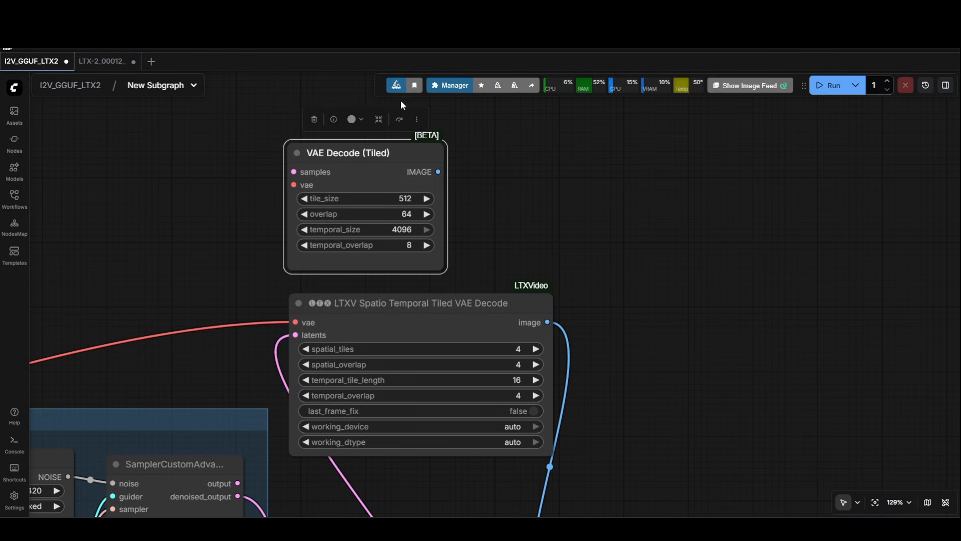
{"action": "scroll", "coordinate": [555, 230], "scroll_direction": "down", "scroll_amount": 2}
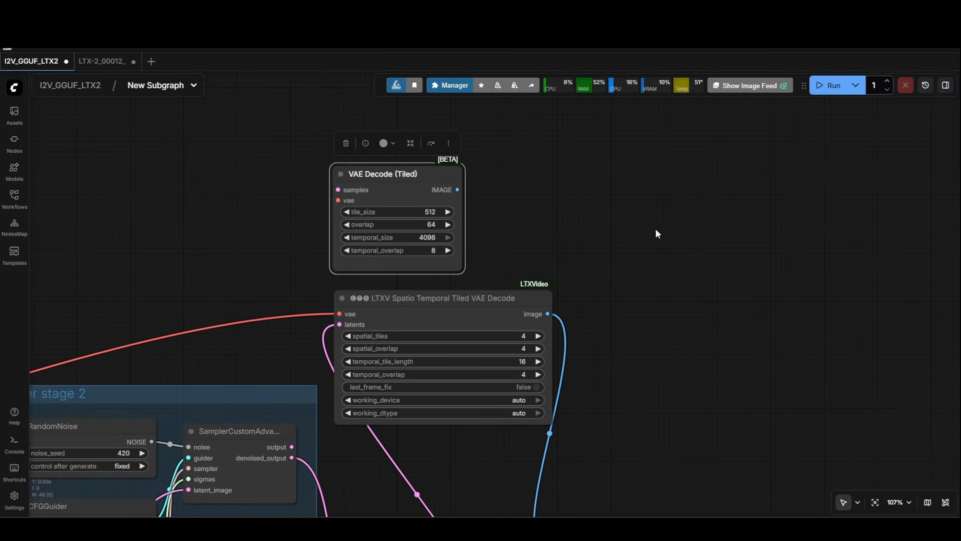
{"action": "mouse_move", "coordinate": [392, 176]}
{"action": "left_mouse_down"}
{"action": "mouse_move", "coordinate": [428, 177]}
{"action": "mouse_move", "coordinate": [407, 184]}
{"action": "left_mouse_up"}
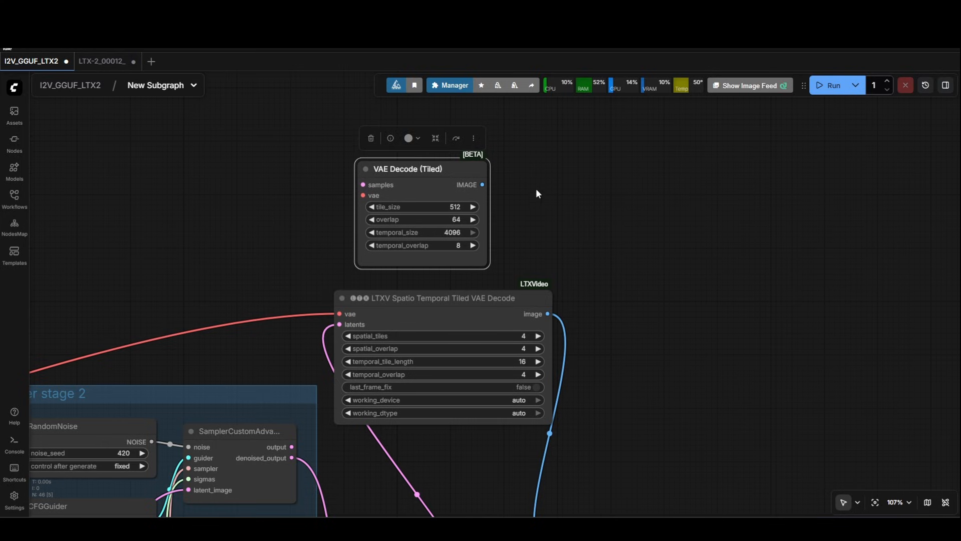
{"action": "left_click", "coordinate": [457, 138]}
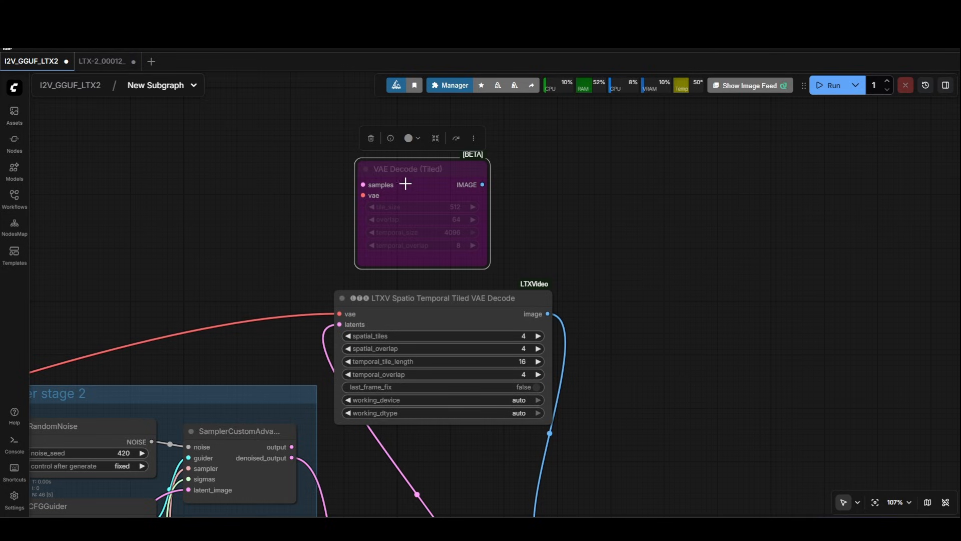
{"action": "left_click_drag", "start_coordinate": [404, 185], "coordinate": [383, 186]}
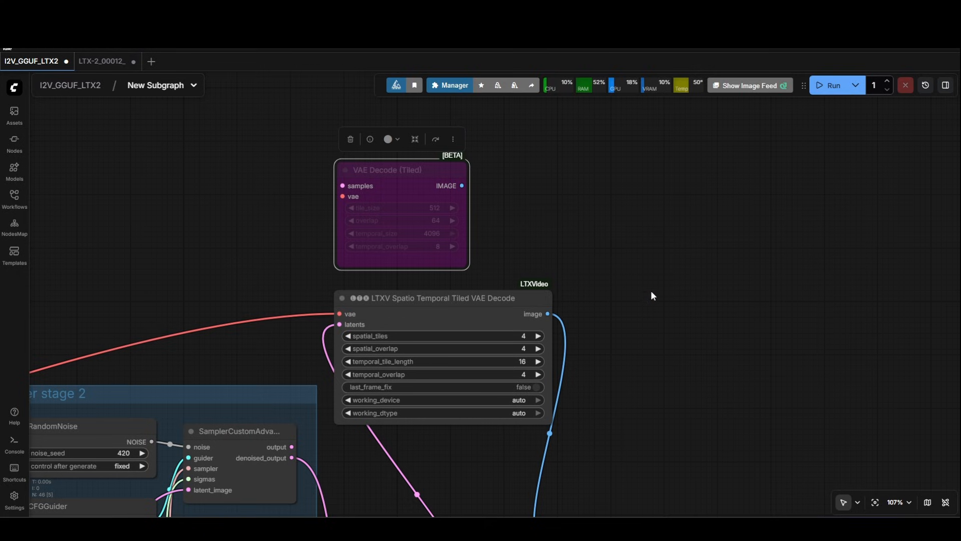
{"action": "left_click_drag", "start_coordinate": [652, 295], "coordinate": [661, 284]}
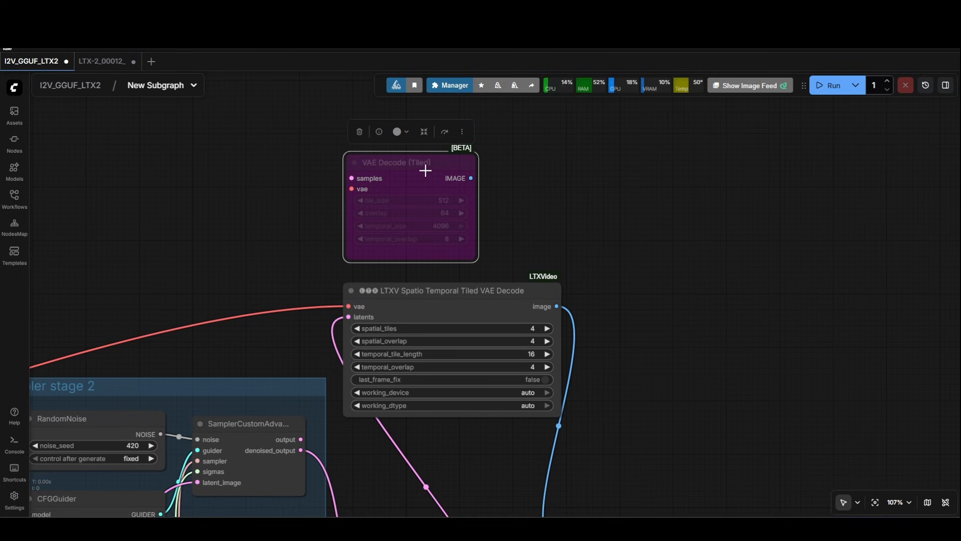
{"action": "left_click_drag", "start_coordinate": [425, 169], "coordinate": [436, 165]}
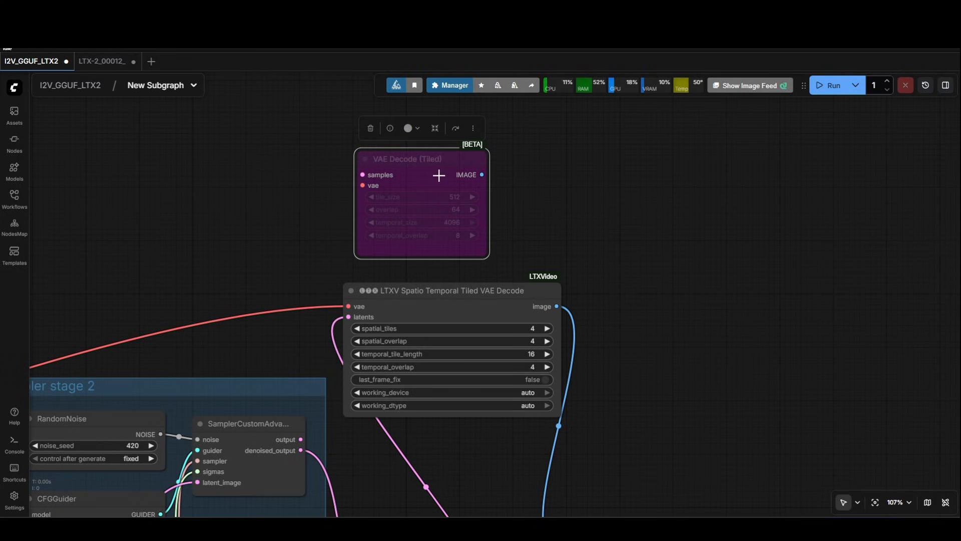
Nudge the LTXV Spatio Temporal Tiled VAE Decode node slightly closer to the bypassed VAE Decode (Tiled) node.
{"action": "left_click_drag", "start_coordinate": [473, 295], "coordinate": [480, 291]}
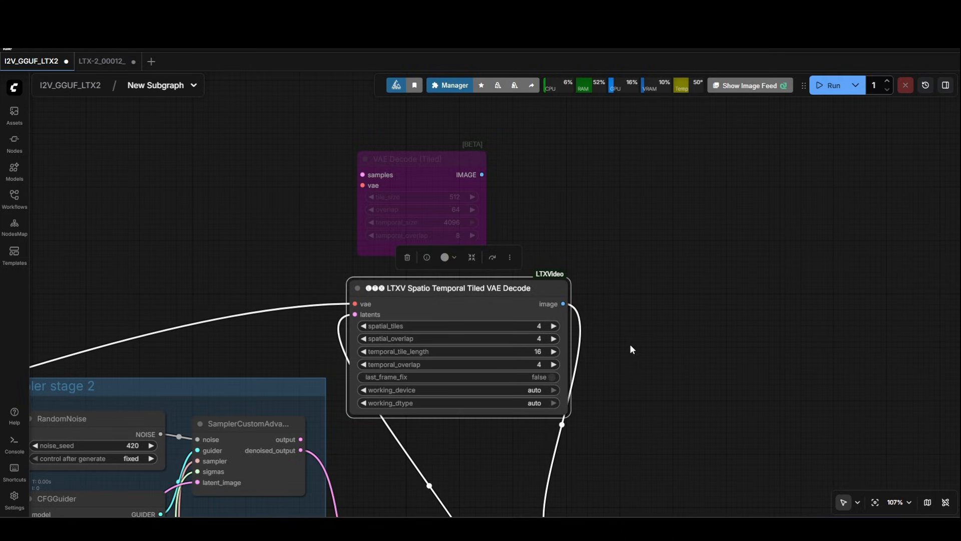
{"action": "scroll", "coordinate": [690, 382], "scroll_direction": "down", "scroll_amount": 10}
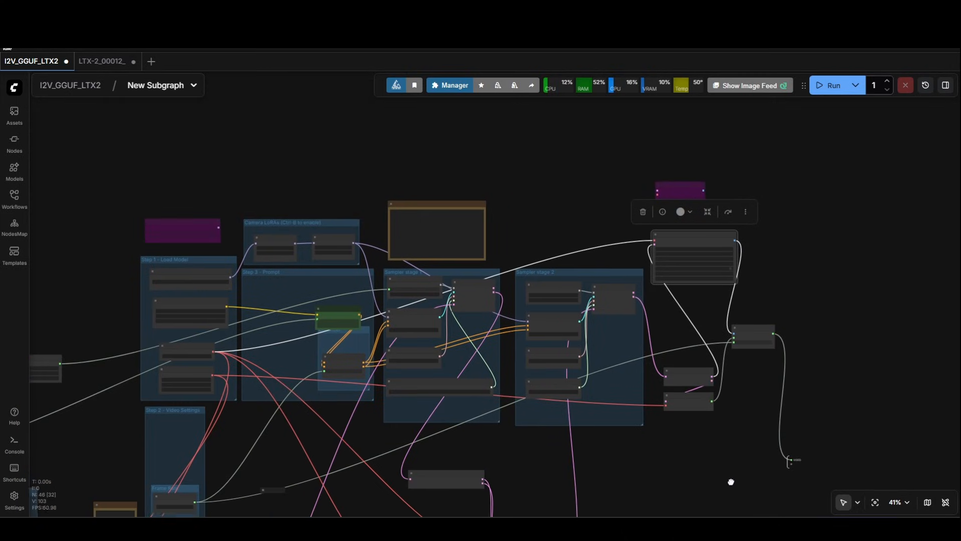
{"action": "left_click_drag", "start_coordinate": [729, 481], "coordinate": [811, 394]}
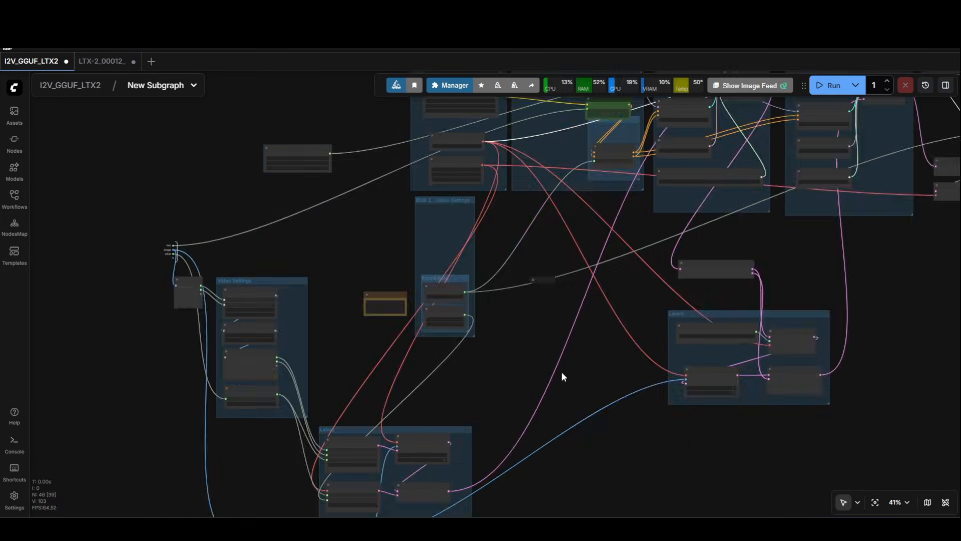
Switch to the LTX-2_00012_ workflow and enter its Text to Video (LTX 2 Distilled) subgraph.
{"action": "left_click", "coordinate": [100, 61]}
{"action": "scroll", "coordinate": [489, 157], "scroll_direction": "up", "scroll_amount": 5}
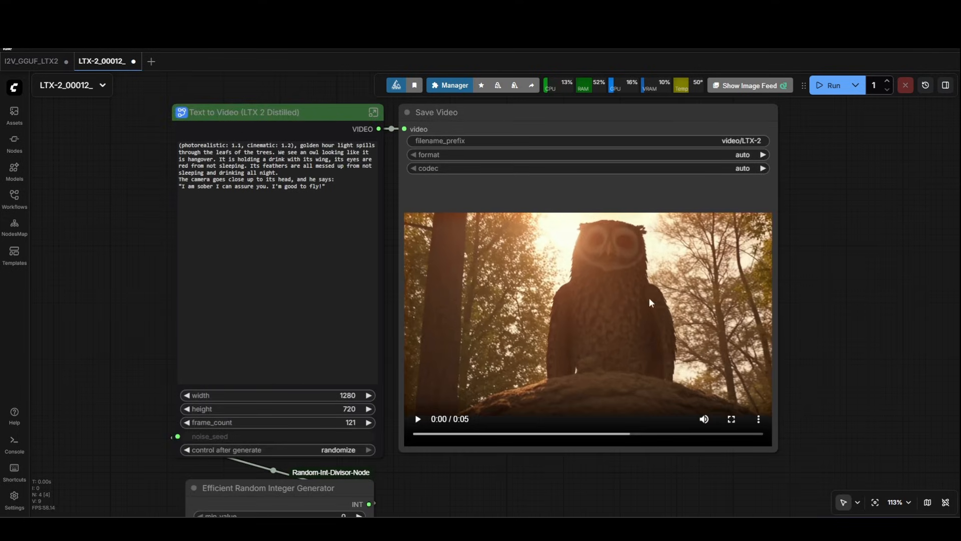
{"action": "scroll", "coordinate": [758, 320], "scroll_direction": "up", "scroll_amount": 4}
{"action": "scroll", "coordinate": [245, 211], "scroll_direction": "down", "scroll_amount": 4}
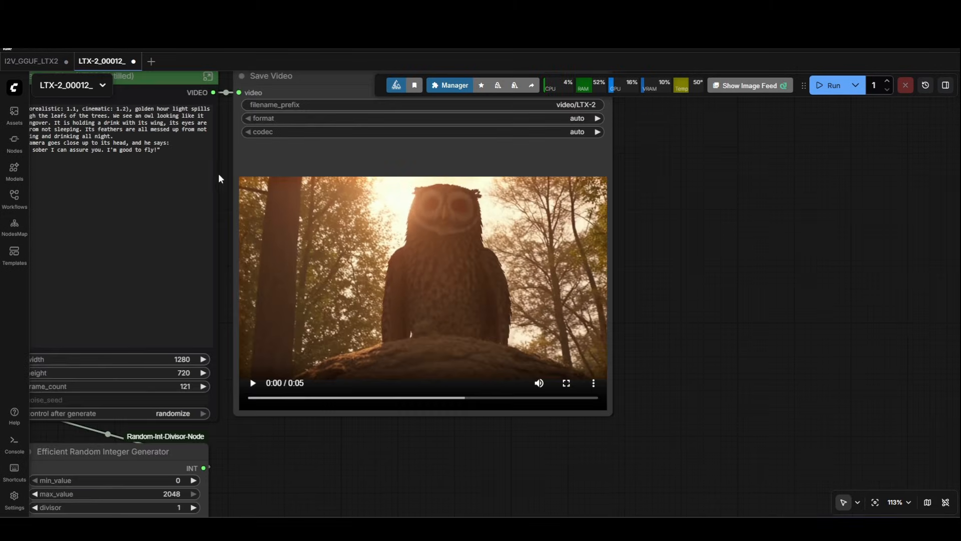
{"action": "left_click", "coordinate": [205, 76]}
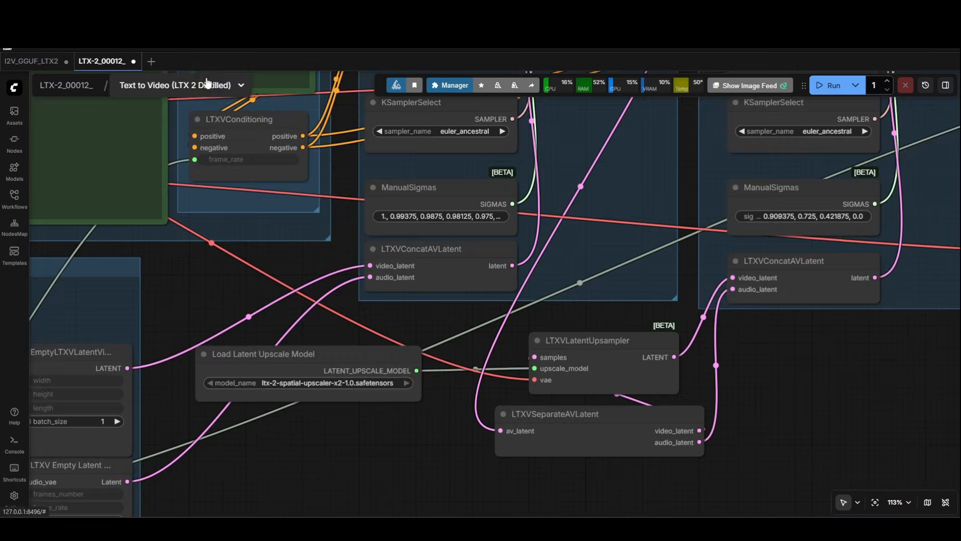
Move the Unet Loader (GGUF) node slightly down, just above the DualCLIPLoader (GGUF) node.
{"action": "left_click_drag", "start_coordinate": [326, 309], "coordinate": [751, 350]}
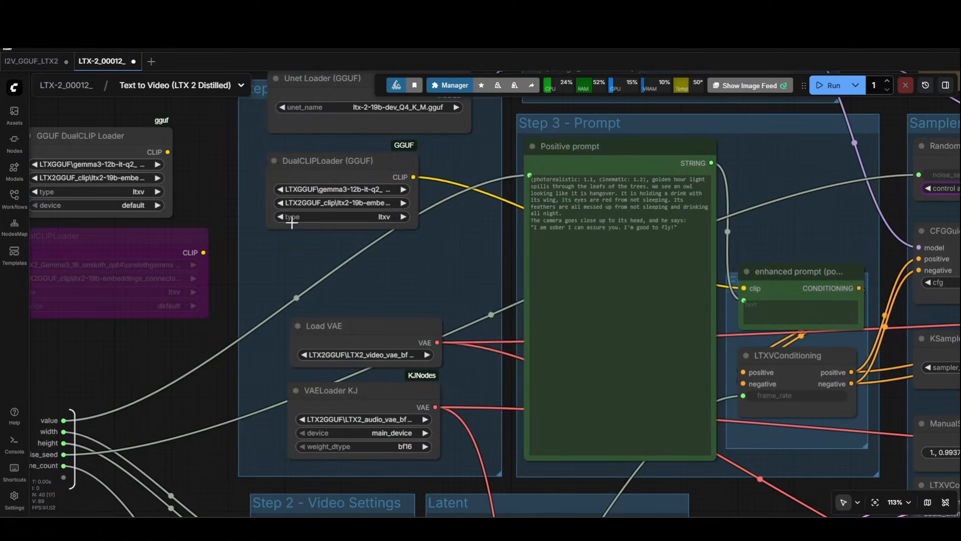
{"action": "left_click_drag", "start_coordinate": [223, 163], "coordinate": [286, 250]}
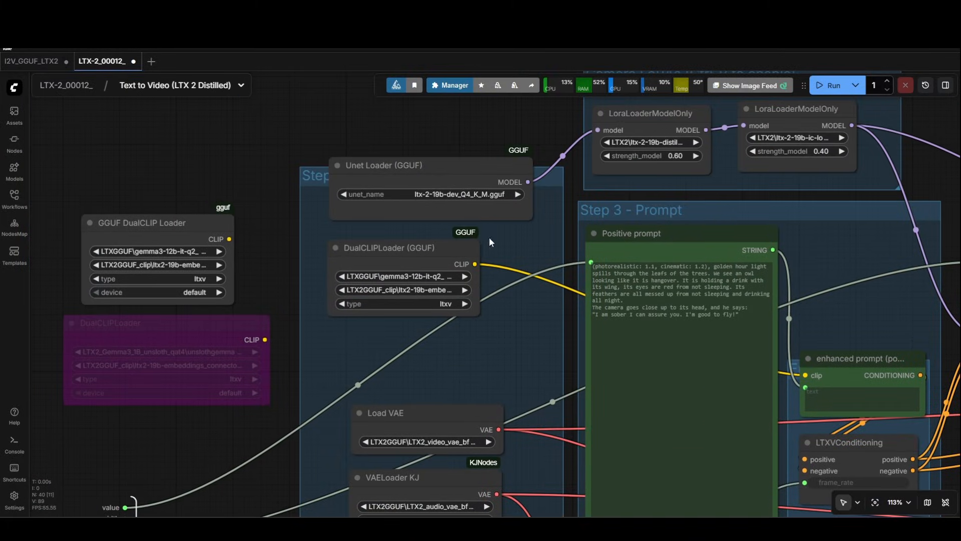
{"action": "left_click_drag", "start_coordinate": [455, 164], "coordinate": [446, 183]}
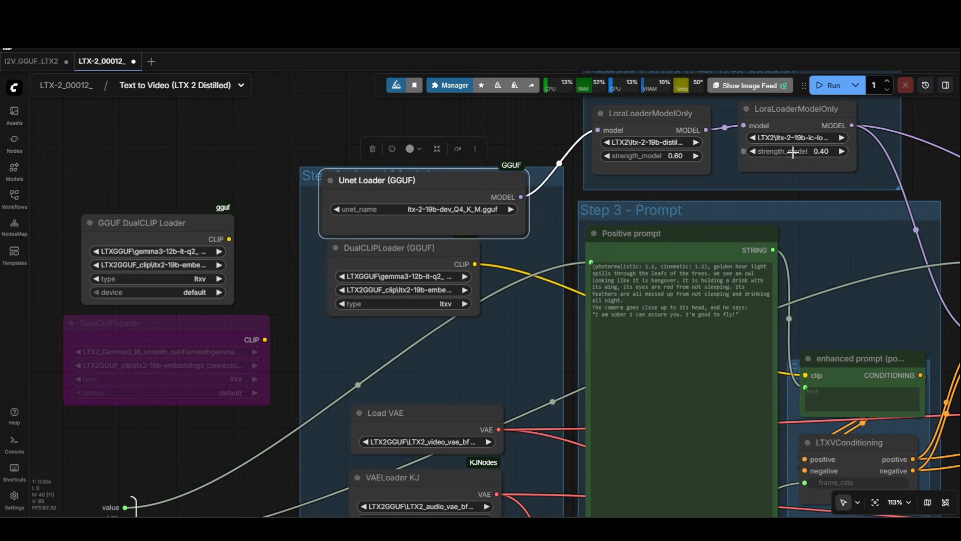
Reposition the unconnected GGUF DualCLIP Loader and the bypassed DualCLIPLoader one above the other beside the model loading group.
{"action": "left_click_drag", "start_coordinate": [236, 195], "coordinate": [352, 110]}
{"action": "mouse_move", "coordinate": [298, 136]}
{"action": "left_mouse_down"}
{"action": "mouse_move", "coordinate": [206, 146]}
{"action": "mouse_move", "coordinate": [365, 139]}
{"action": "mouse_move", "coordinate": [302, 132]}
{"action": "left_mouse_up"}
{"action": "left_click_drag", "start_coordinate": [273, 230], "coordinate": [267, 249]}
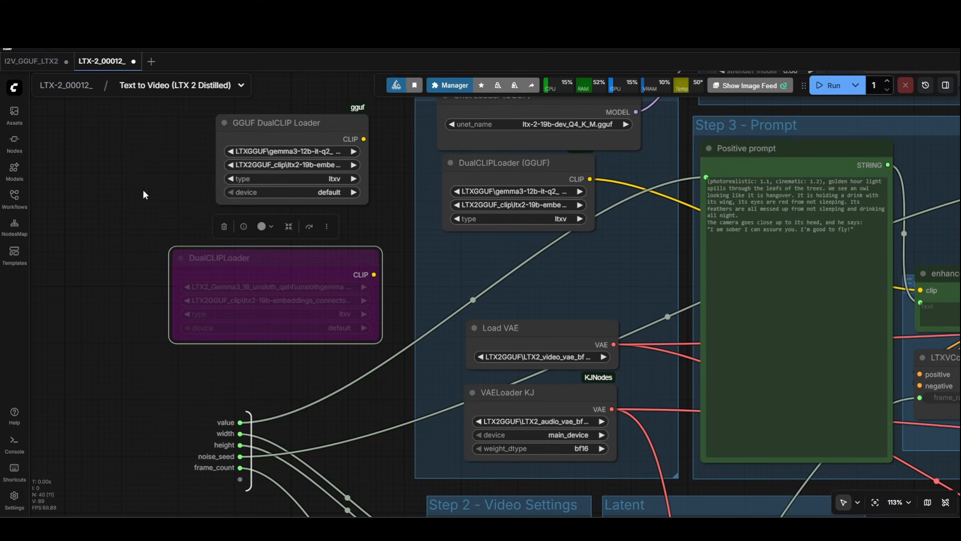
{"action": "left_click_drag", "start_coordinate": [150, 180], "coordinate": [100, 286]}
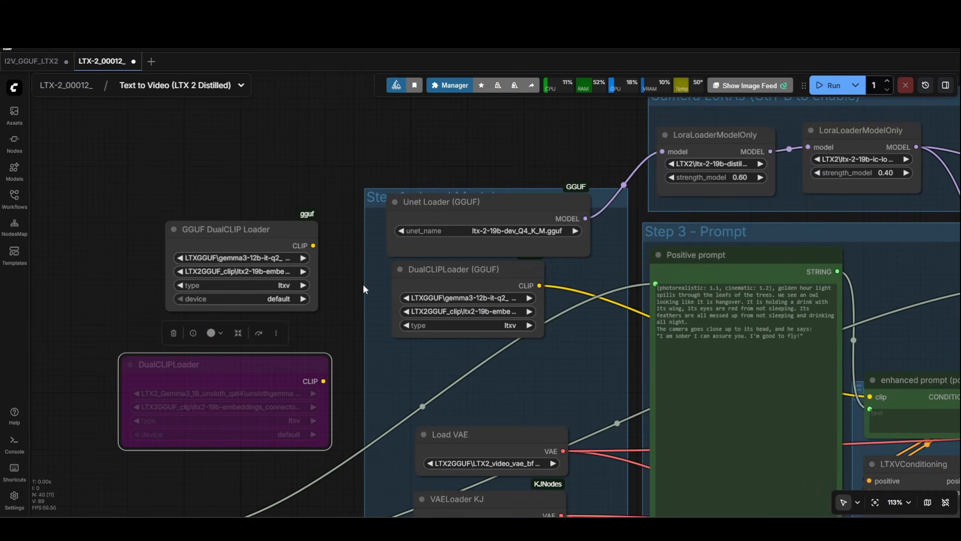
{"action": "mouse_move", "coordinate": [283, 369]}
{"action": "left_mouse_down"}
{"action": "mouse_move", "coordinate": [302, 362]}
{"action": "mouse_move", "coordinate": [281, 359]}
{"action": "mouse_move", "coordinate": [299, 368]}
{"action": "left_mouse_up"}
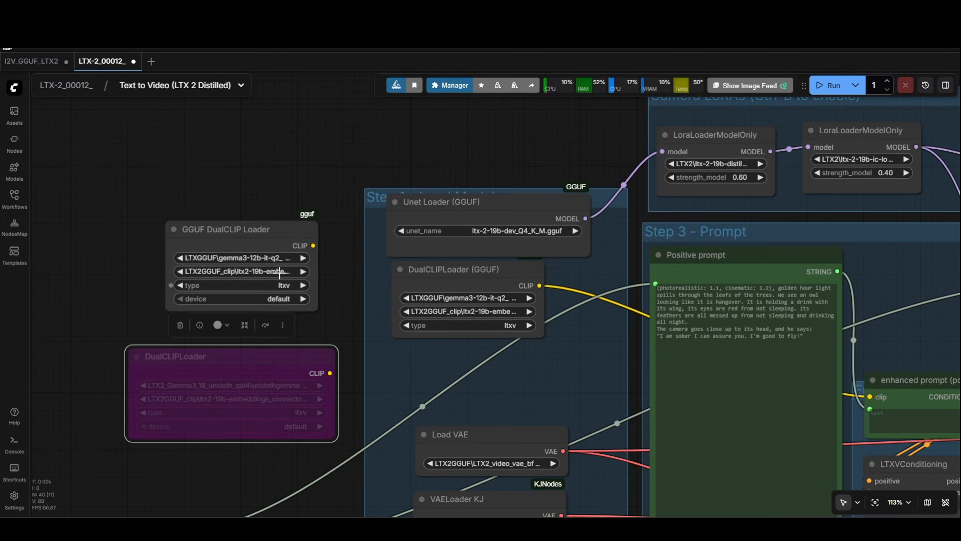
Shift the GGUF DualCLIP Loader and the connected DualCLIPLoader (GGUF) slightly downward while comparing their matching CLIP files.
{"action": "mouse_move", "coordinate": [251, 238]}
{"action": "left_mouse_down"}
{"action": "mouse_move", "coordinate": [262, 232]}
{"action": "mouse_move", "coordinate": [280, 242]}
{"action": "mouse_move", "coordinate": [247, 251]}
{"action": "left_mouse_up"}
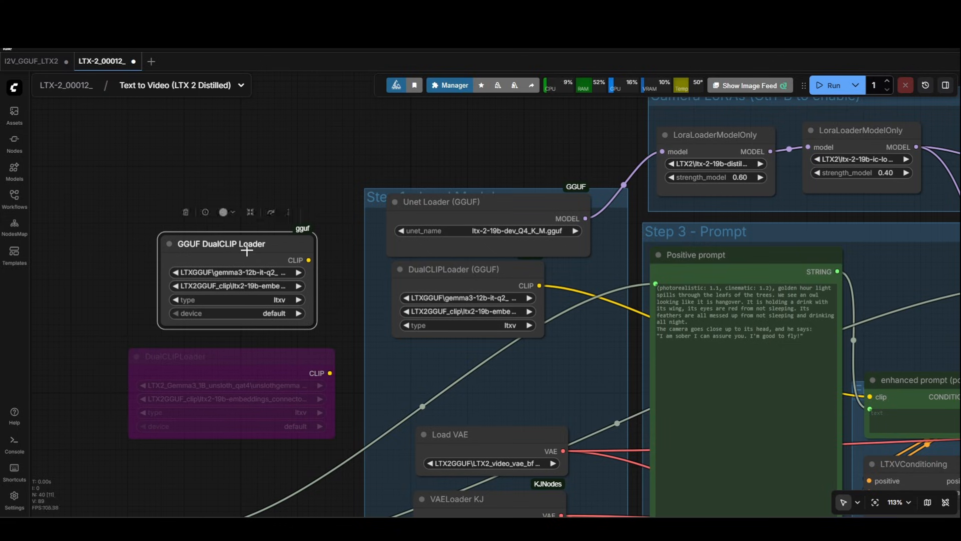
{"action": "mouse_move", "coordinate": [429, 278]}
{"action": "left_mouse_down"}
{"action": "mouse_move", "coordinate": [405, 285]}
{"action": "mouse_move", "coordinate": [418, 291]}
{"action": "left_mouse_up"}
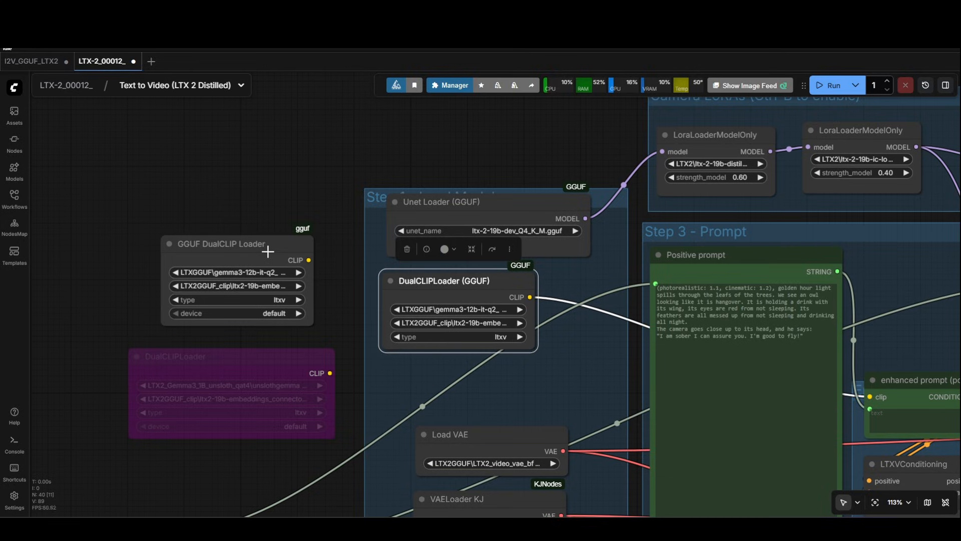
{"action": "left_click_drag", "start_coordinate": [268, 251], "coordinate": [273, 252]}
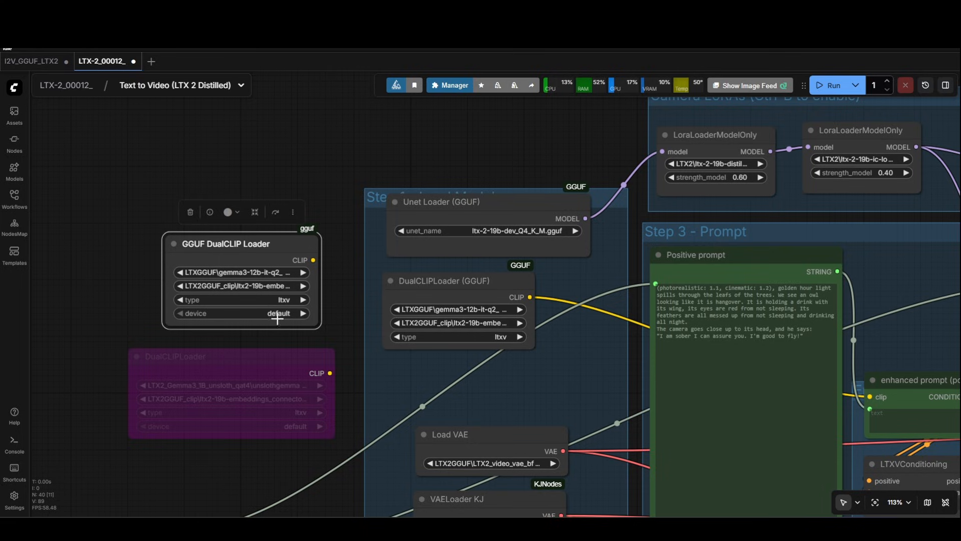
{"action": "left_click_drag", "start_coordinate": [458, 296], "coordinate": [458, 294]}
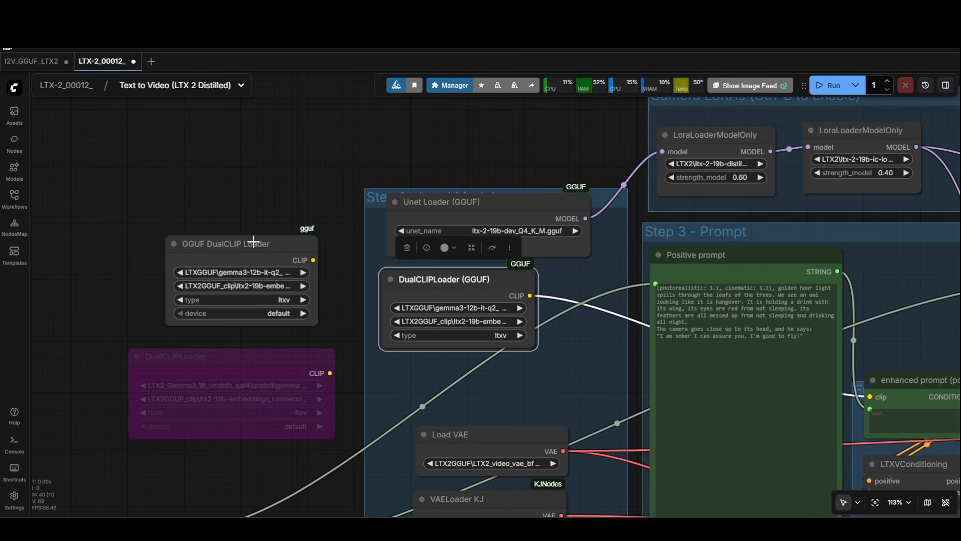
{"action": "left_click_drag", "start_coordinate": [253, 242], "coordinate": [253, 245]}
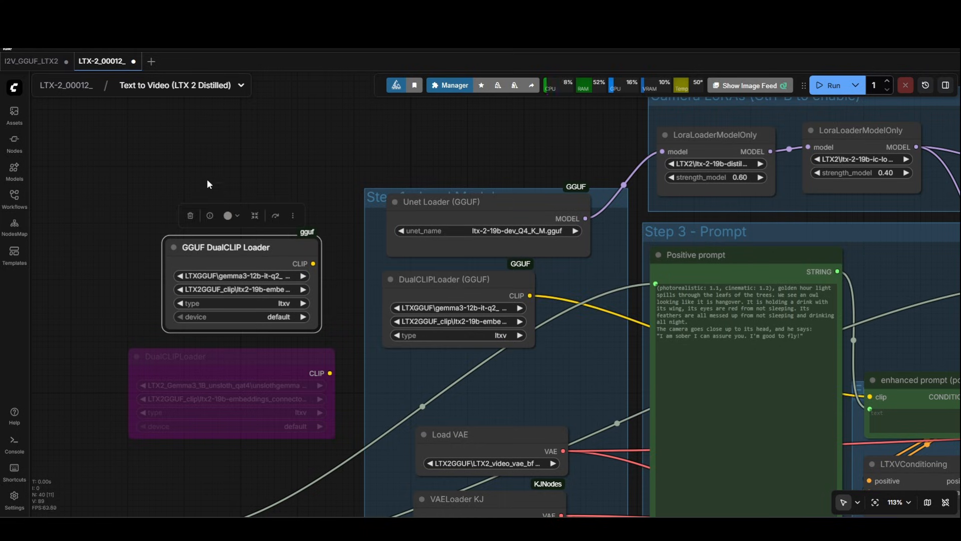
{"action": "left_click", "coordinate": [312, 150]}
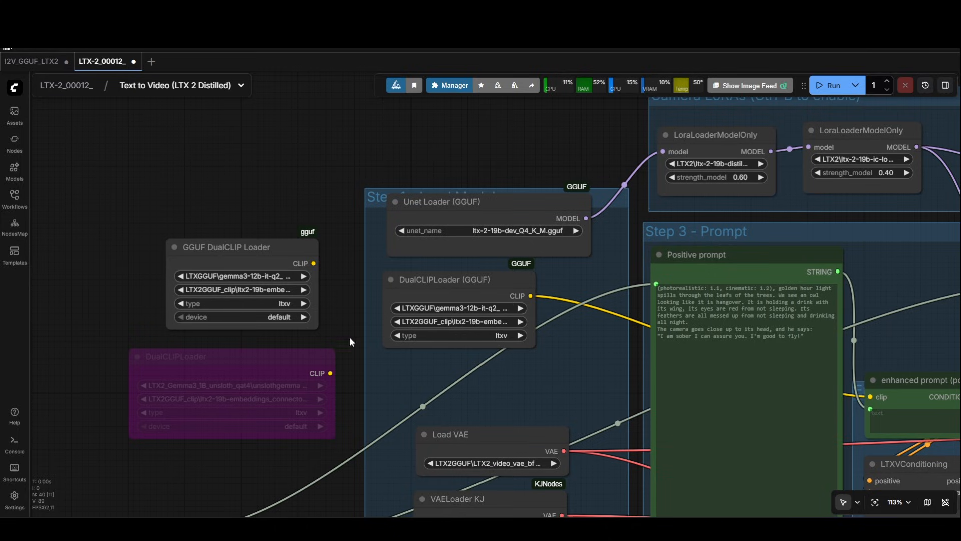
Move the DualCLIPLoader (GGUF) clear of the Unet Loader, and shift and bypass the unconnected GGUF DualCLIP Loader.
{"action": "left_click_drag", "start_coordinate": [450, 291], "coordinate": [465, 303]}
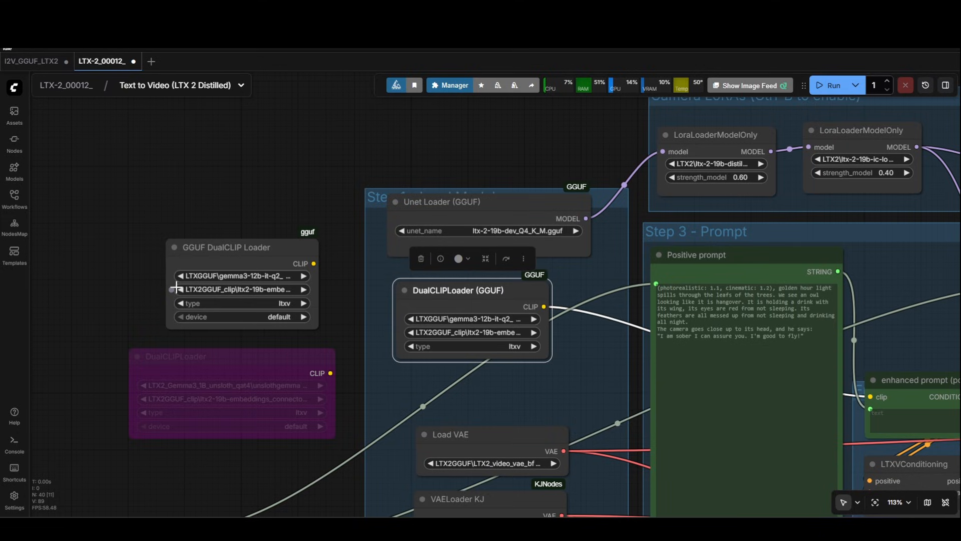
{"action": "left_click_drag", "start_coordinate": [226, 251], "coordinate": [191, 255]}
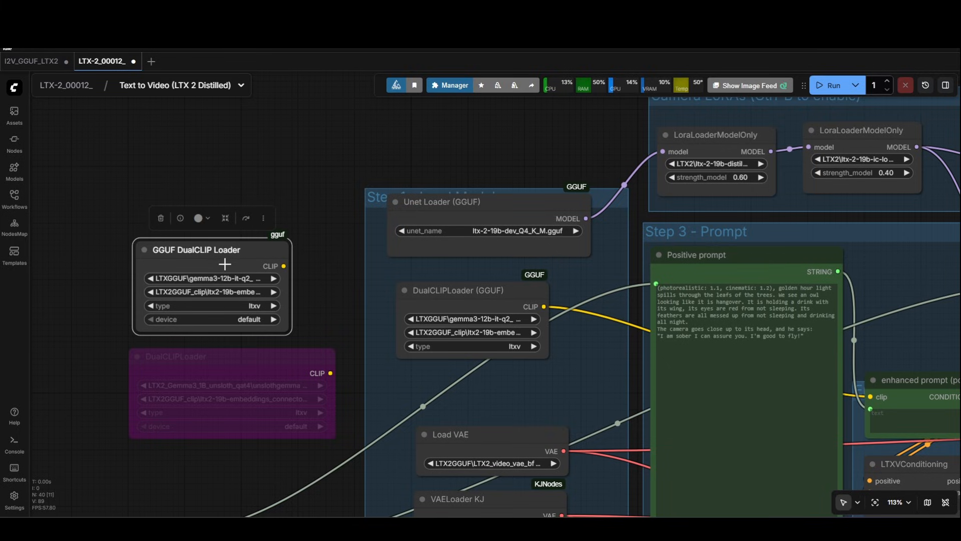
{"action": "left_click", "coordinate": [246, 218]}
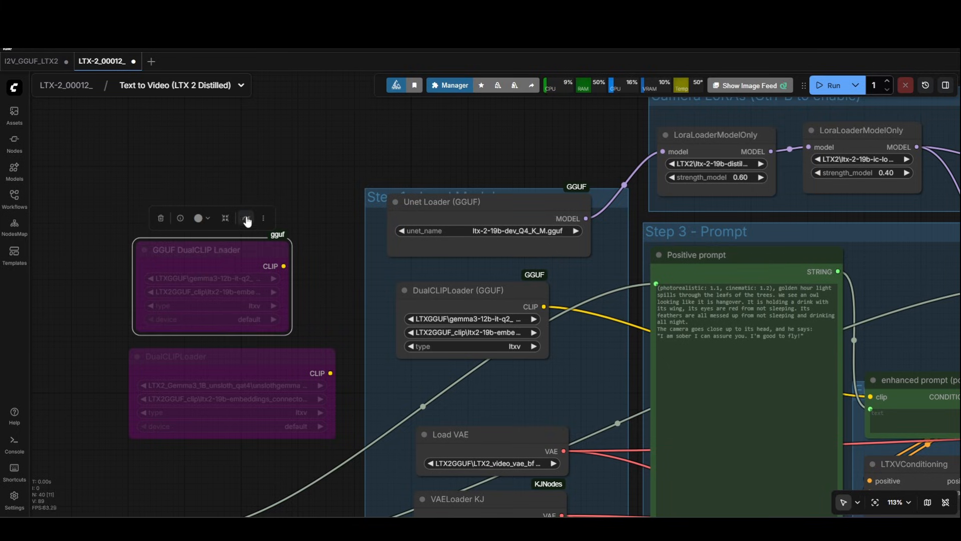
{"action": "left_click", "coordinate": [301, 213]}
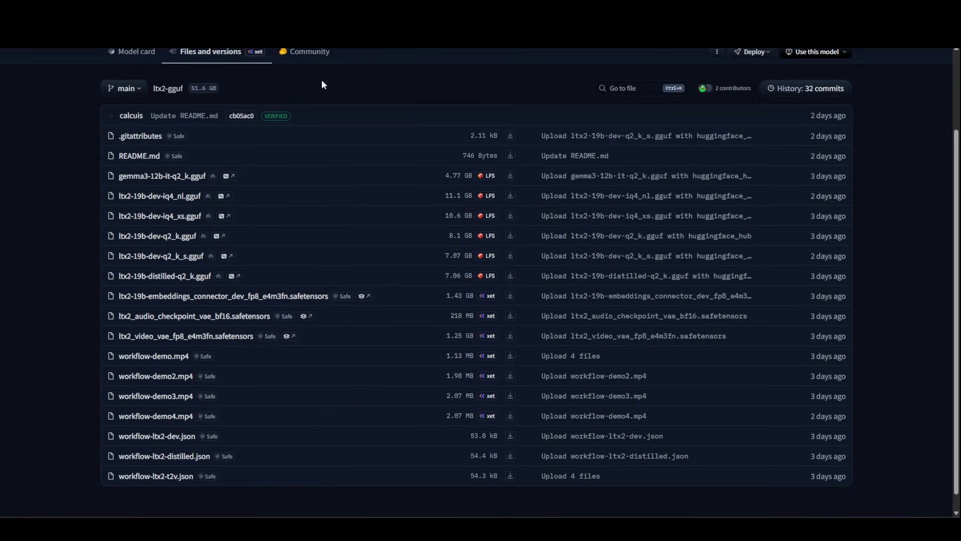
Review the Hugging Face file lists of ltx2-gguf, QuantStack LTX-2-GGUF and LTX-Video-ICLoRA-detailer-13b-0.9.8, and return to ComfyUI.
{"action": "scroll", "coordinate": [134, 167], "scroll_direction": "up", "scroll_amount": 2}
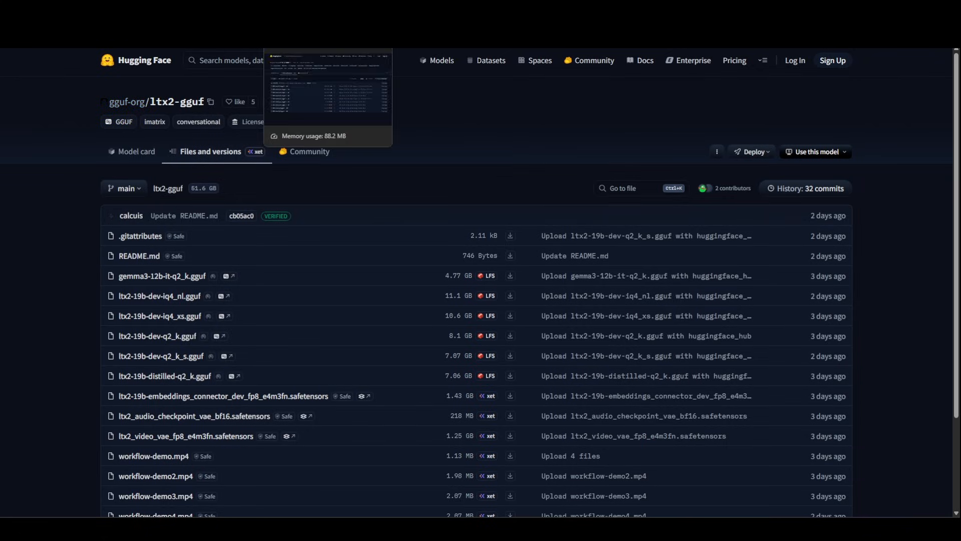
{"action": "left_click", "coordinate": [235, 10]}
{"action": "key", "text": "ctrl+Tab"}
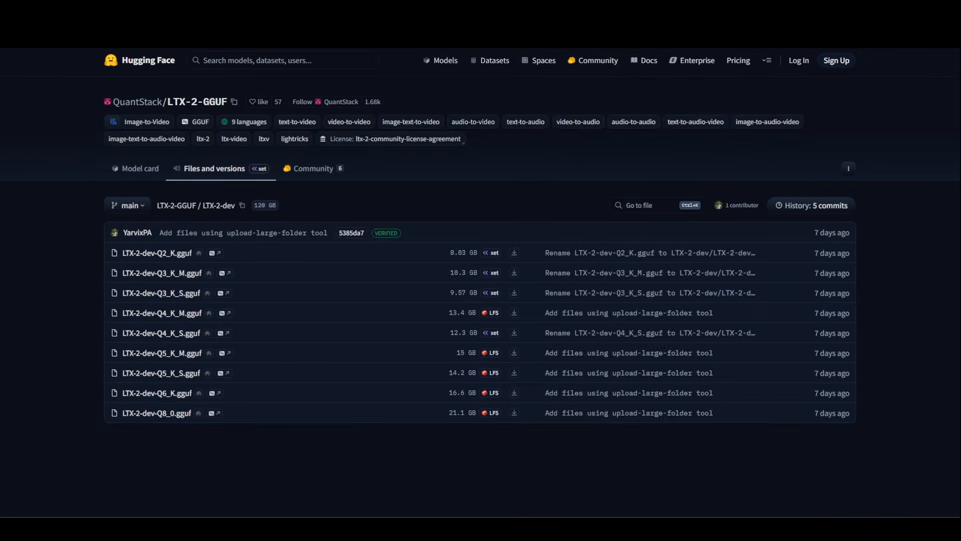
{"action": "key", "text": "ctrl+Tab"}
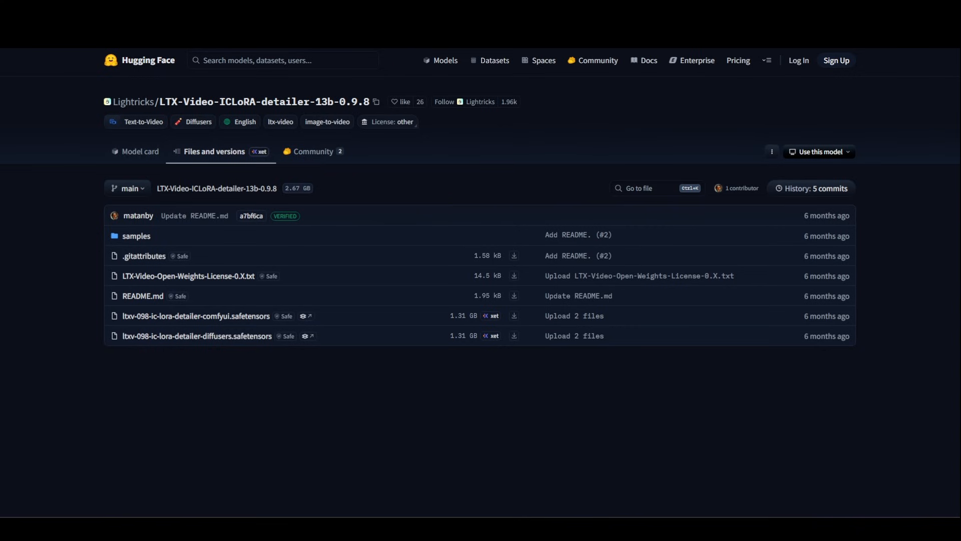
{"action": "key", "text": "ctrl+Tab"}
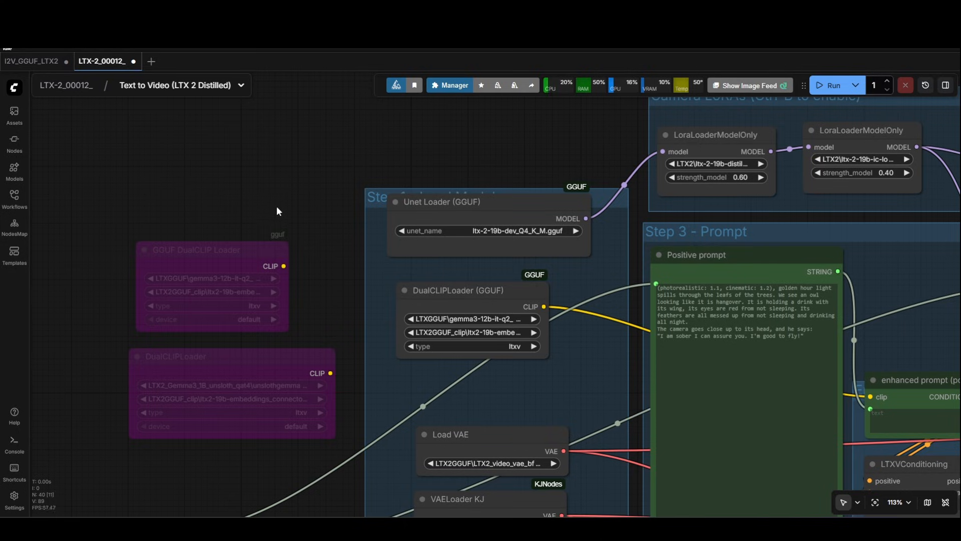
Place the bypassed GGUF DualCLIP Loader directly above the bypassed DualCLIPLoader and deselect it.
{"action": "mouse_move", "coordinate": [212, 261]}
{"action": "left_mouse_down"}
{"action": "mouse_move", "coordinate": [211, 246]}
{"action": "mouse_move", "coordinate": [208, 268]}
{"action": "left_mouse_up"}
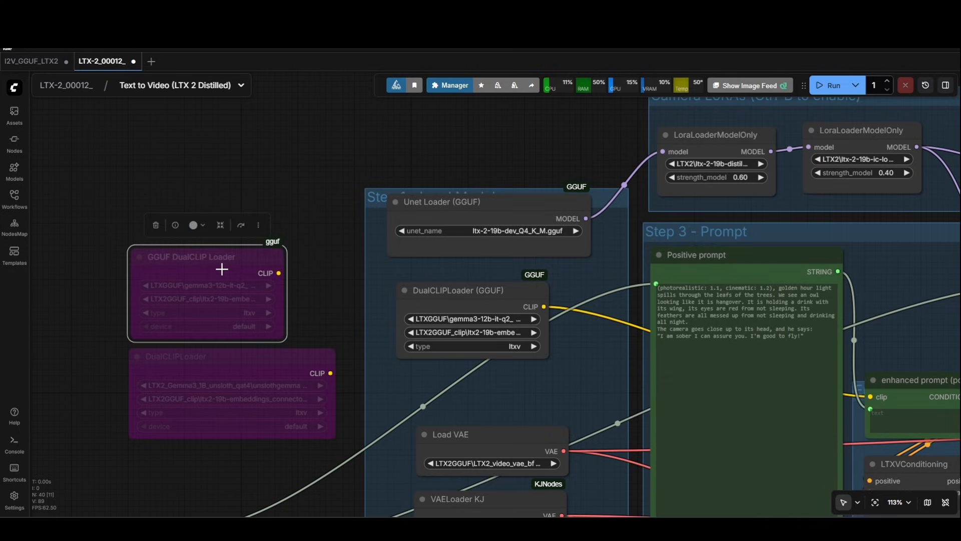
{"action": "scroll", "coordinate": [297, 284], "scroll_direction": "down", "scroll_amount": 9}
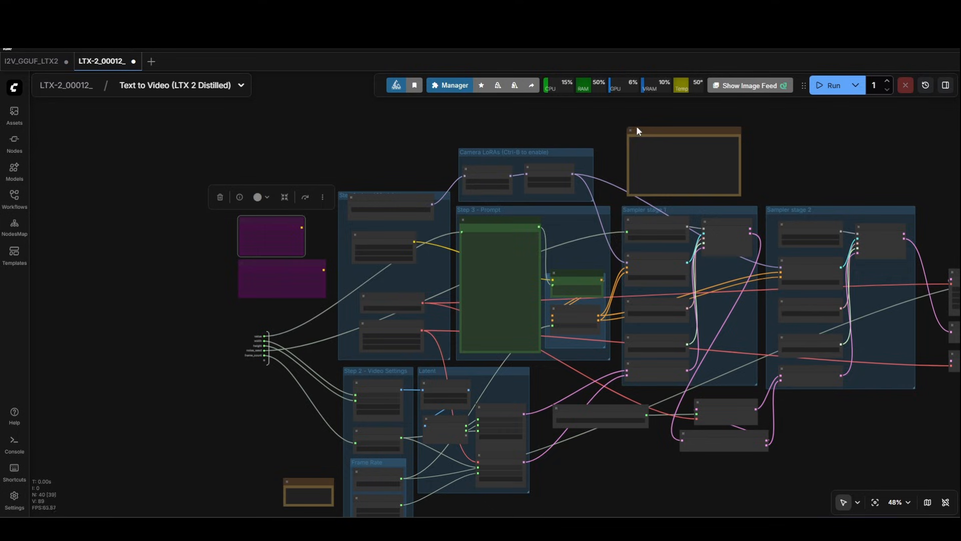
{"action": "left_click", "coordinate": [245, 133]}
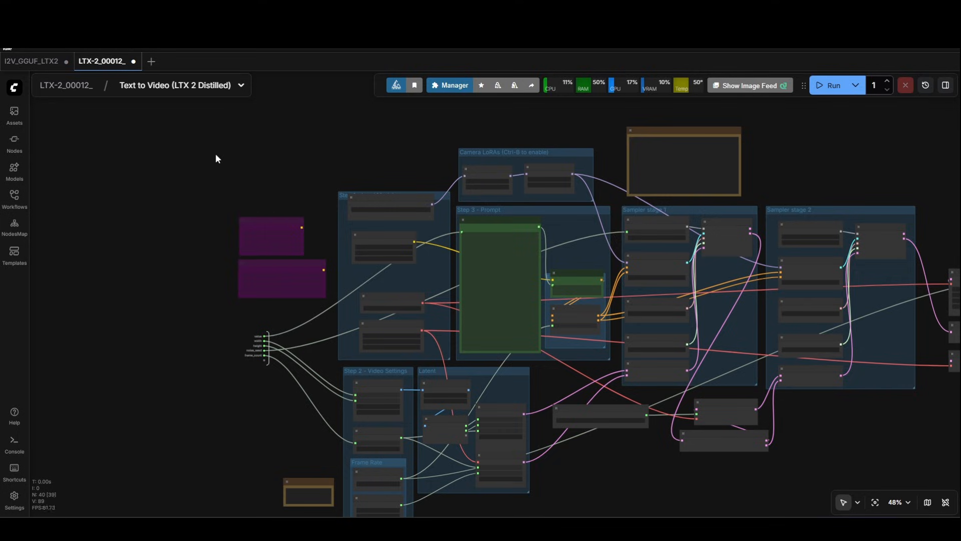
Examine the subgraph's overall layout and the Using LoRAs note above Sampler stage 1.
{"action": "scroll", "coordinate": [223, 160], "scroll_direction": "down", "scroll_amount": 2}
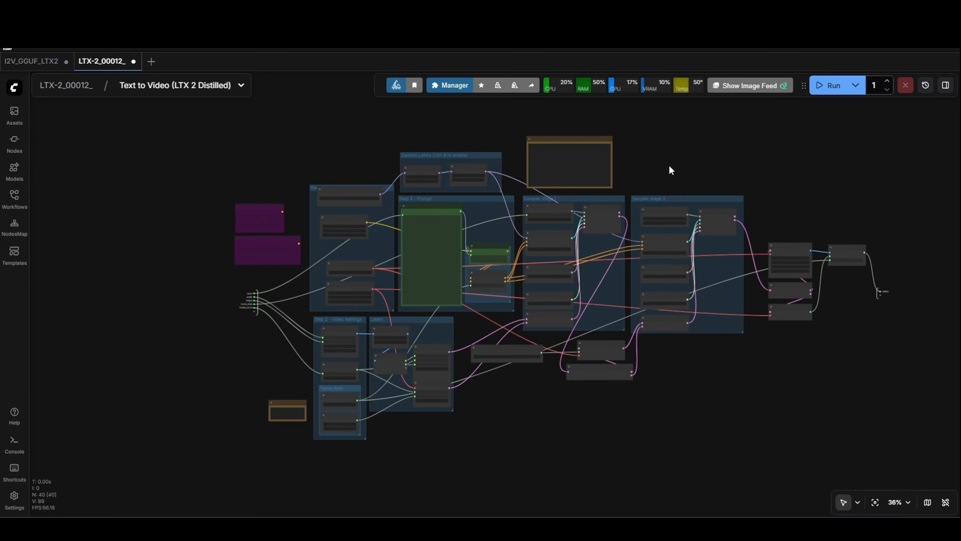
{"action": "scroll", "coordinate": [671, 171], "scroll_direction": "up", "scroll_amount": 6}
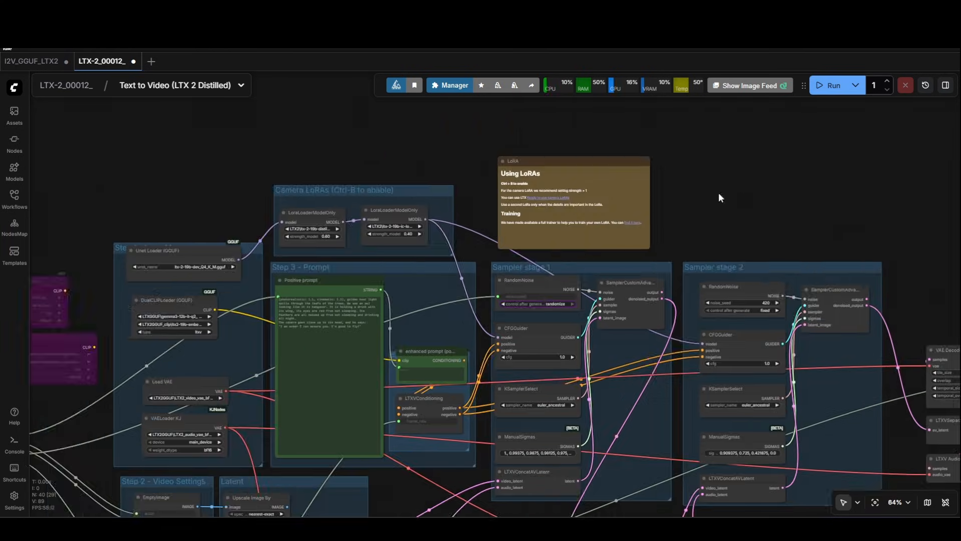
{"action": "scroll", "coordinate": [720, 198], "scroll_direction": "up", "scroll_amount": 5}
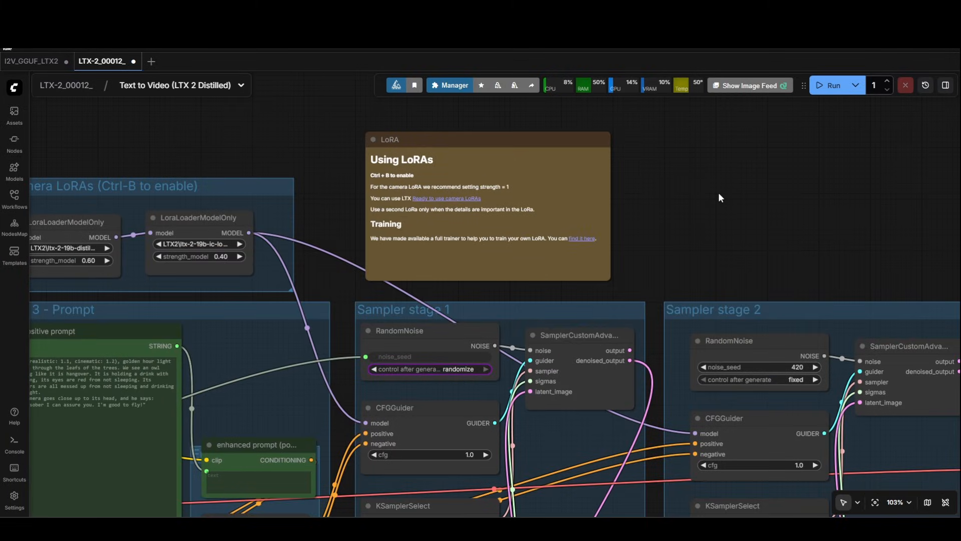